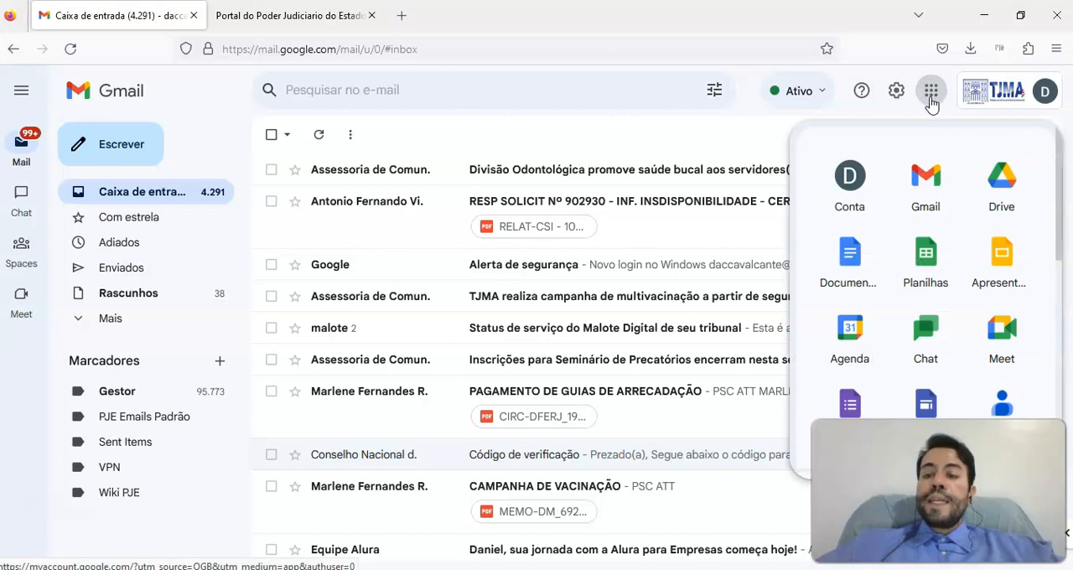
# Open Google Agenda and start creating a new "Agendamento de horários" appointment schedule
pyautogui.click(851, 336)
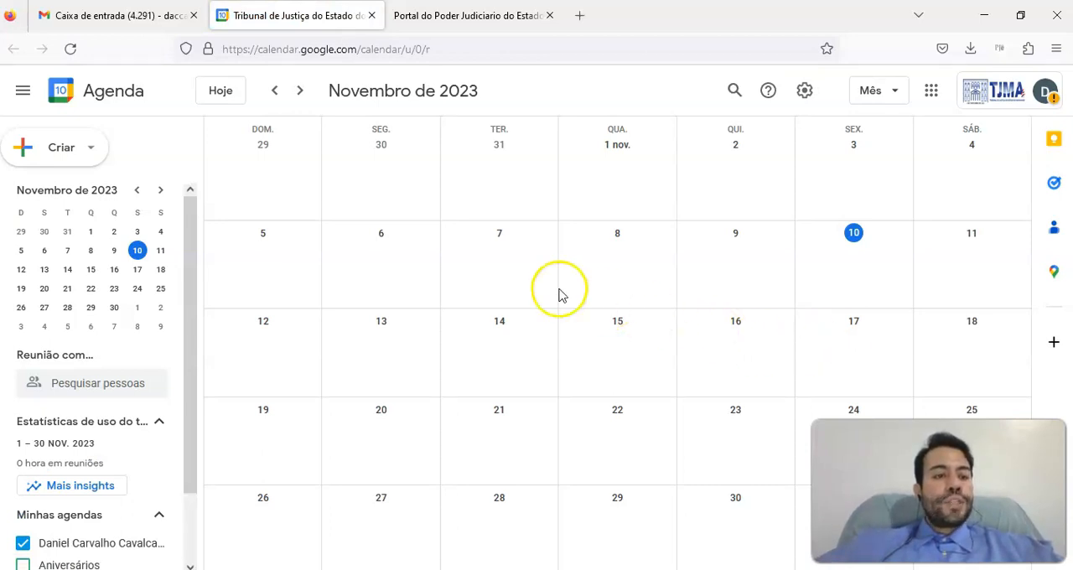
pyautogui.click(74, 147)
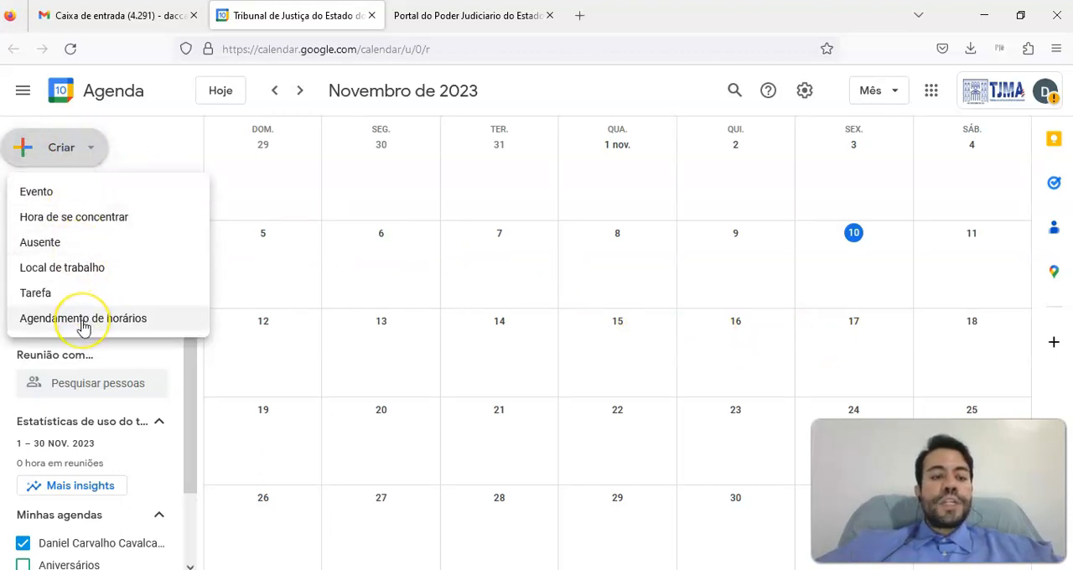
pyautogui.click(82, 325)
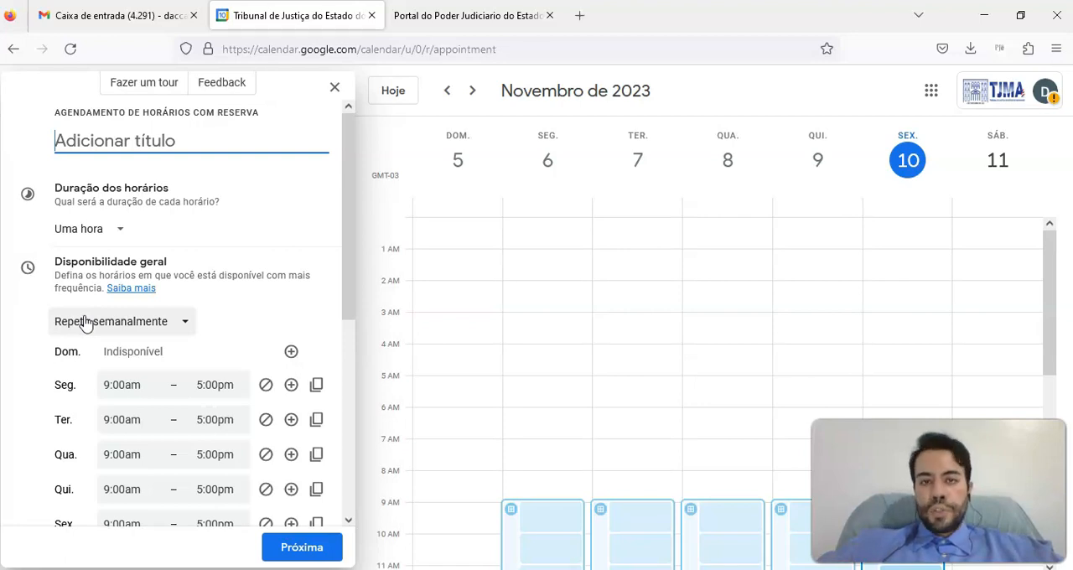
# Title the appointment schedule "Salas de videoconferência TRF1" and set the slot duration to 2 hours
pyautogui.click(160, 140)
pyautogui.write('Sa')
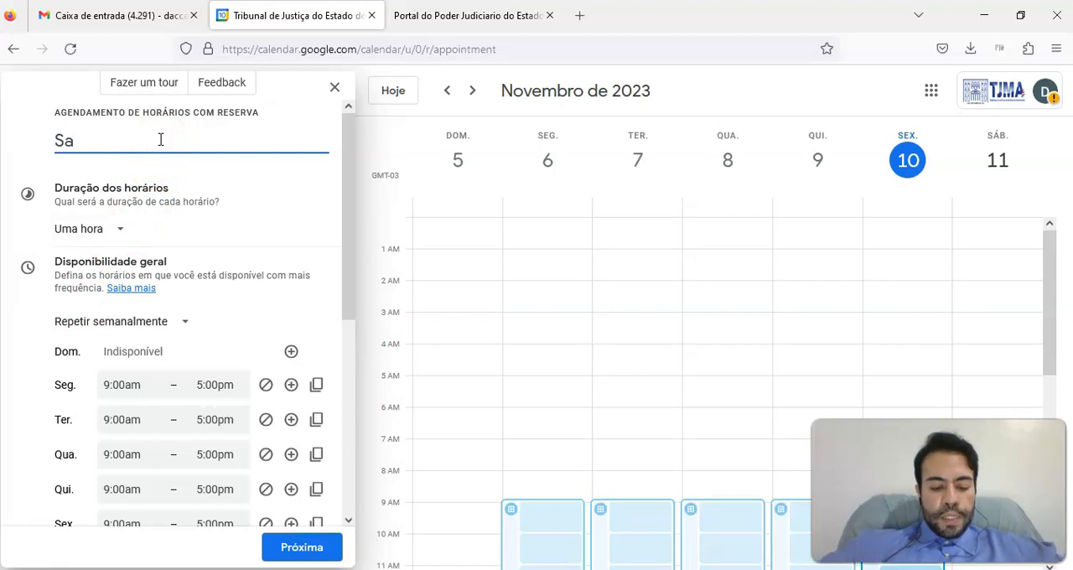
pyautogui.write('las de videoconferência T')
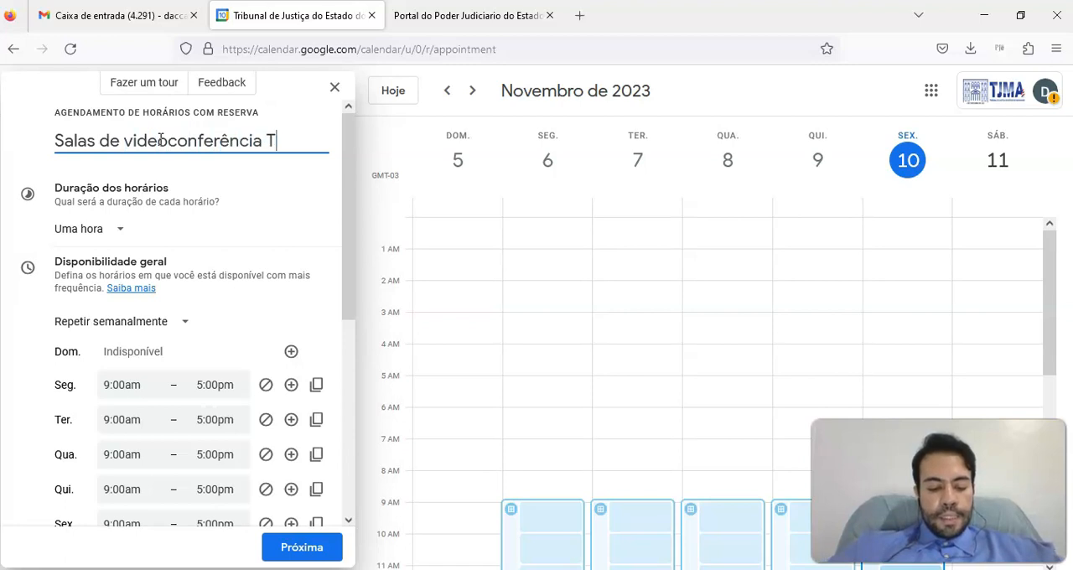
pyautogui.write('RF1')
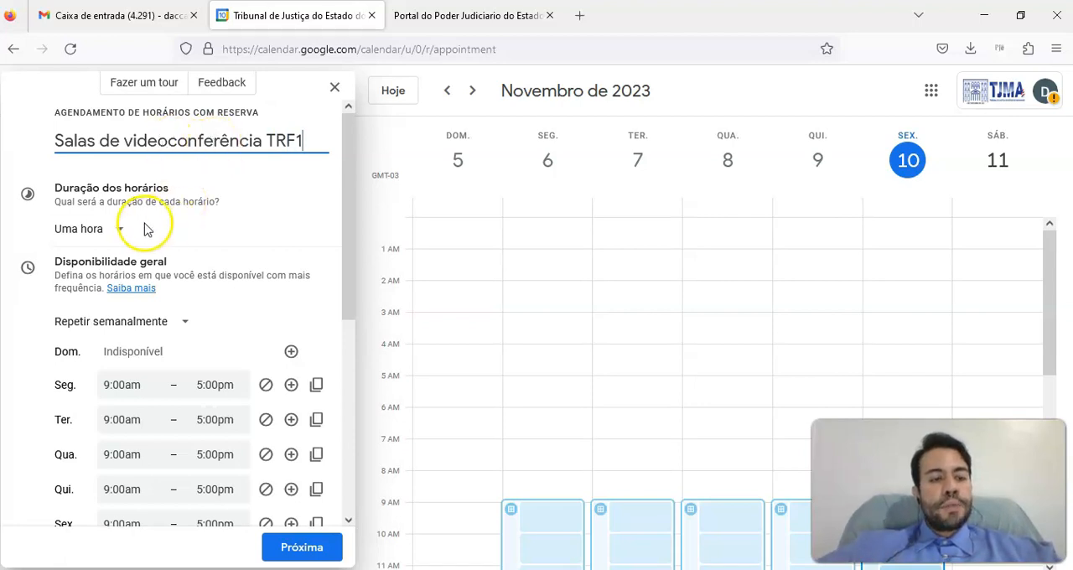
pyautogui.click(118, 233)
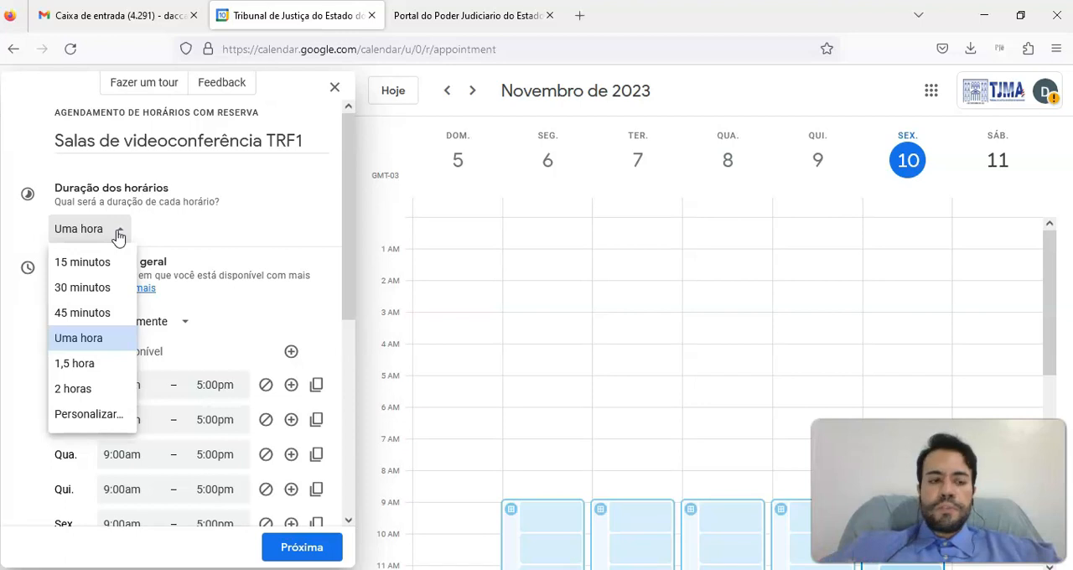
pyautogui.click(88, 393)
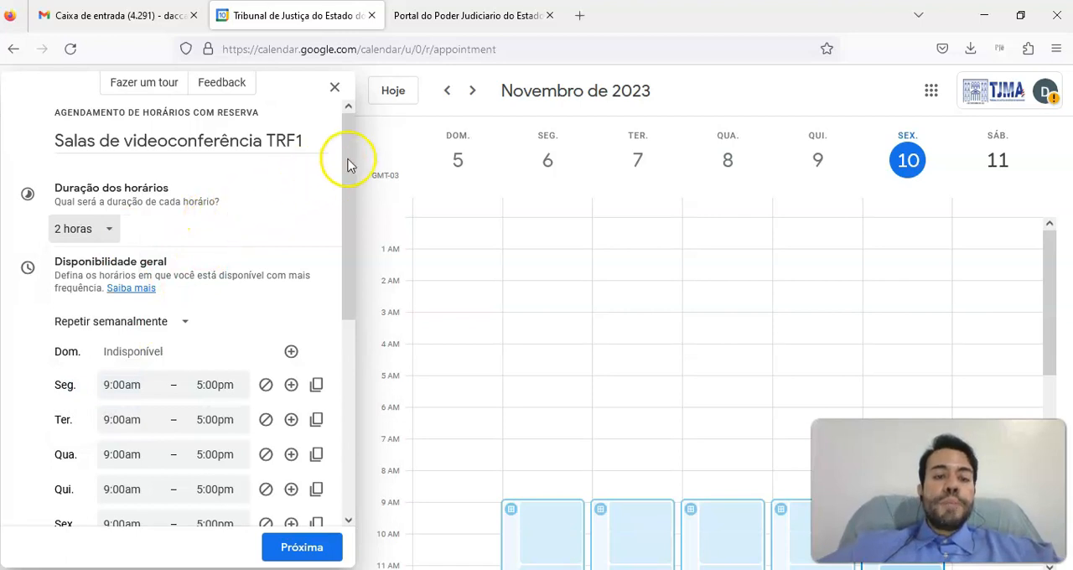
# Set Monday's general availability from 8:00am to 6:00pm
pyautogui.moveTo(350, 150); pyautogui.dragTo(352, 239)
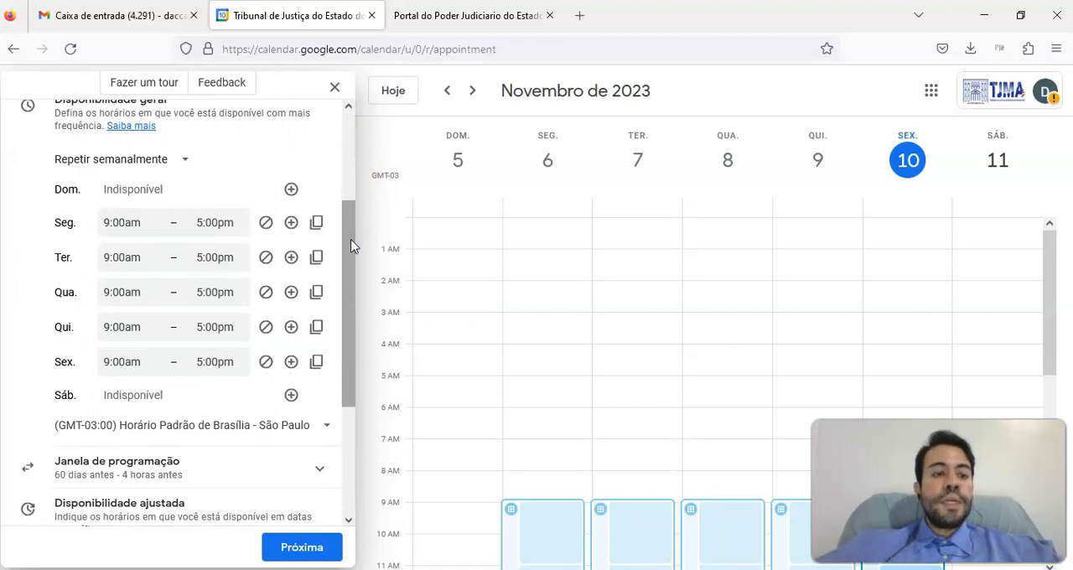
pyautogui.click(122, 222)
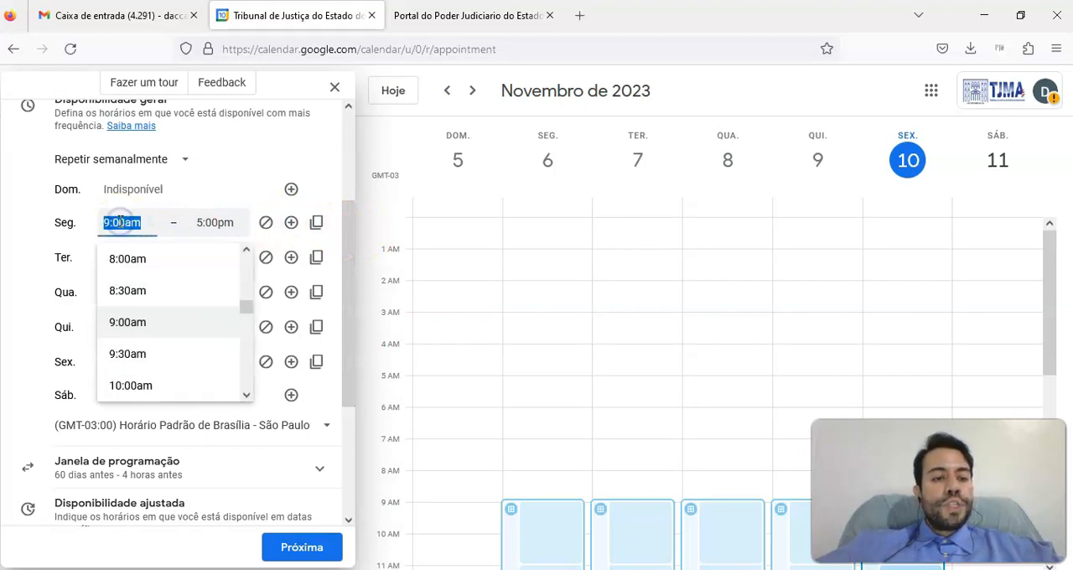
pyautogui.click(126, 258)
pyautogui.click(209, 222)
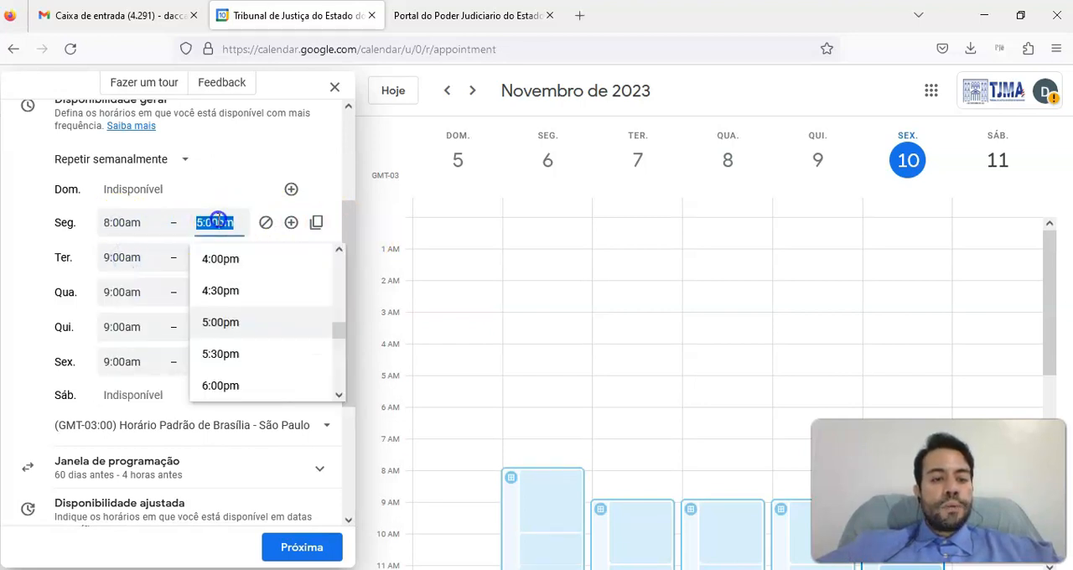
pyautogui.click(337, 331)
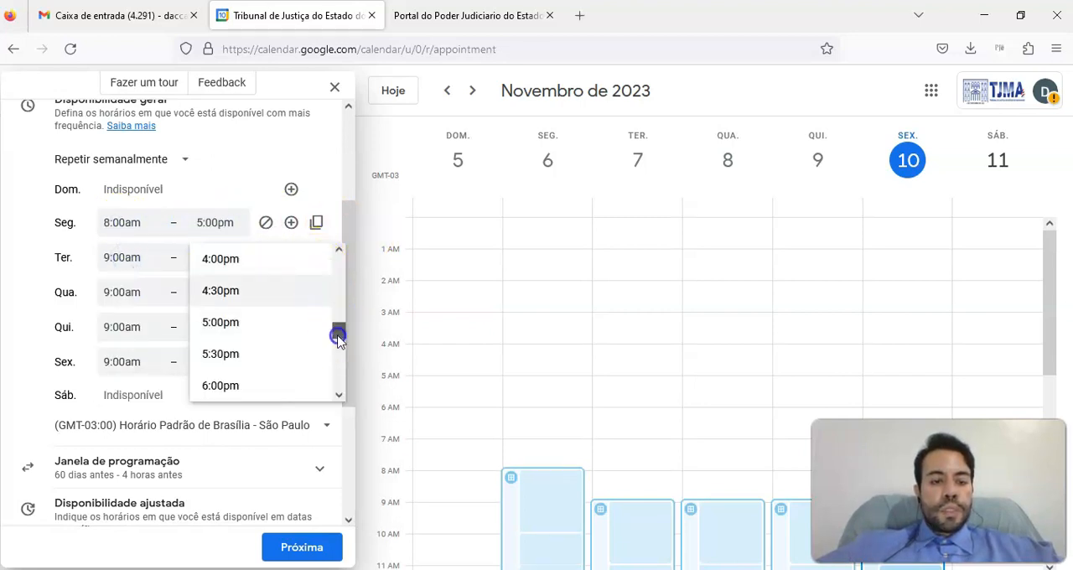
pyautogui.click(230, 385)
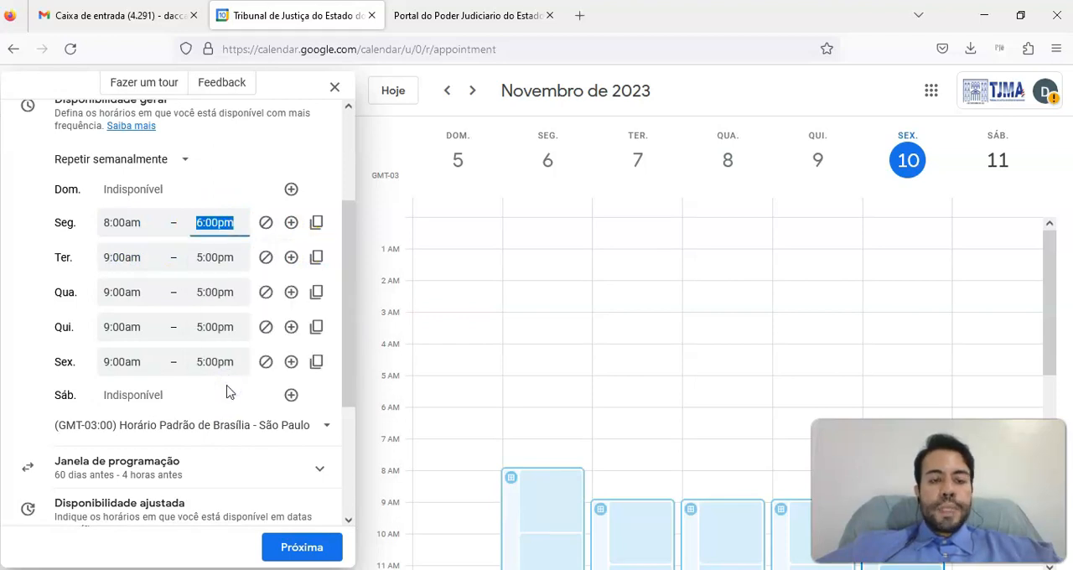
# Copy Monday's hours to the other available weekdays and mark Friday as unavailable
pyautogui.click(317, 224)
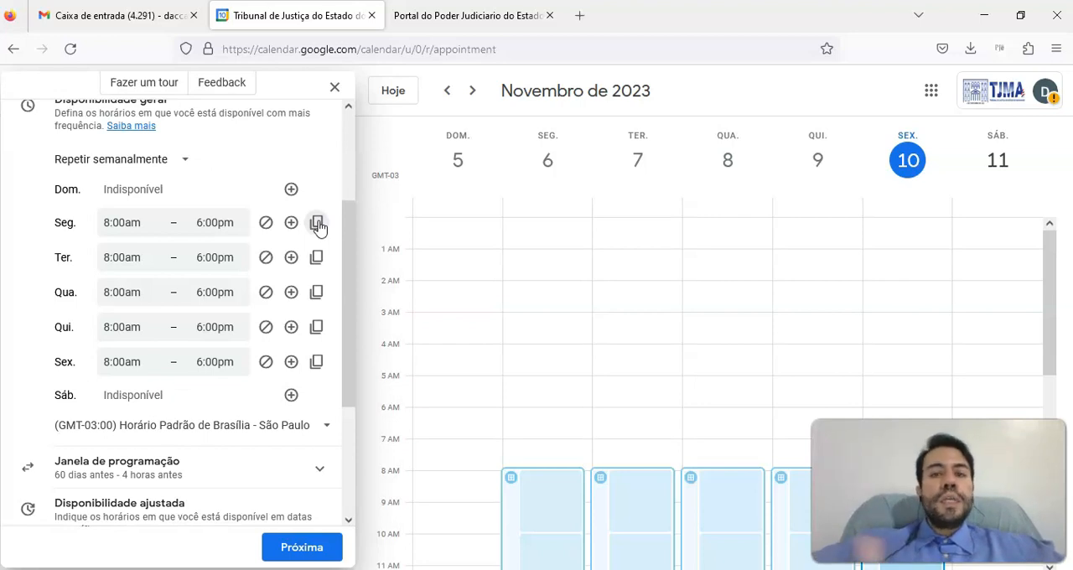
pyautogui.click(310, 251)
pyautogui.click(266, 365)
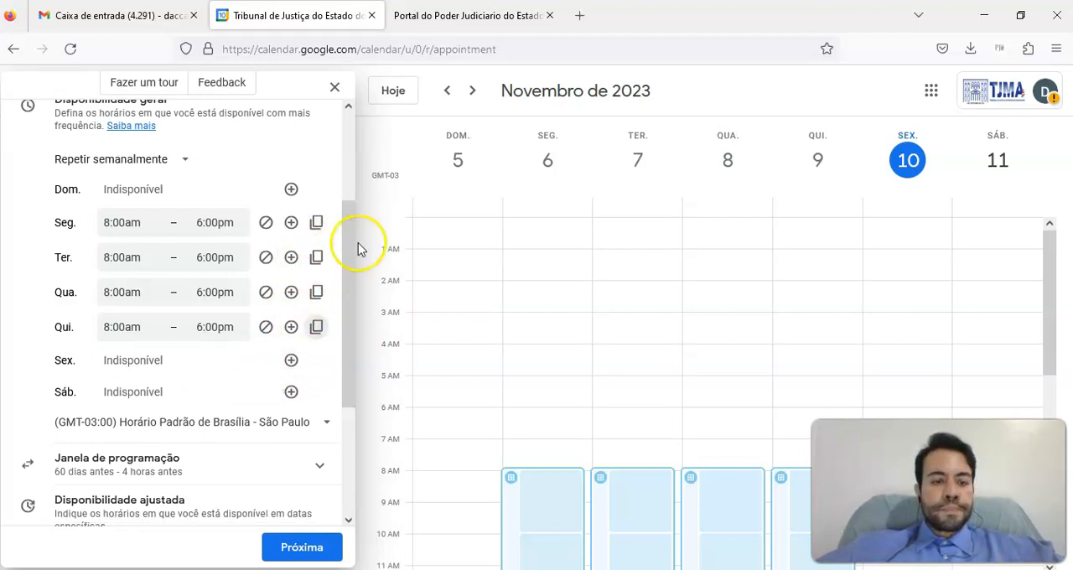
# Examine the booking window limits and the option for changing availability on a specific date
pyautogui.moveTo(349, 233); pyautogui.dragTo(350, 329)
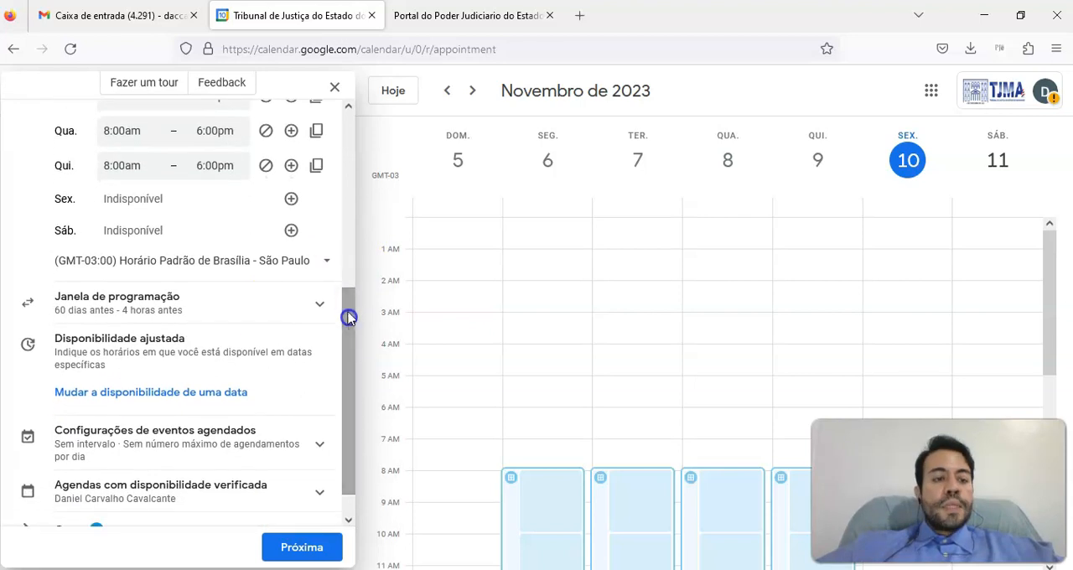
pyautogui.click(221, 310)
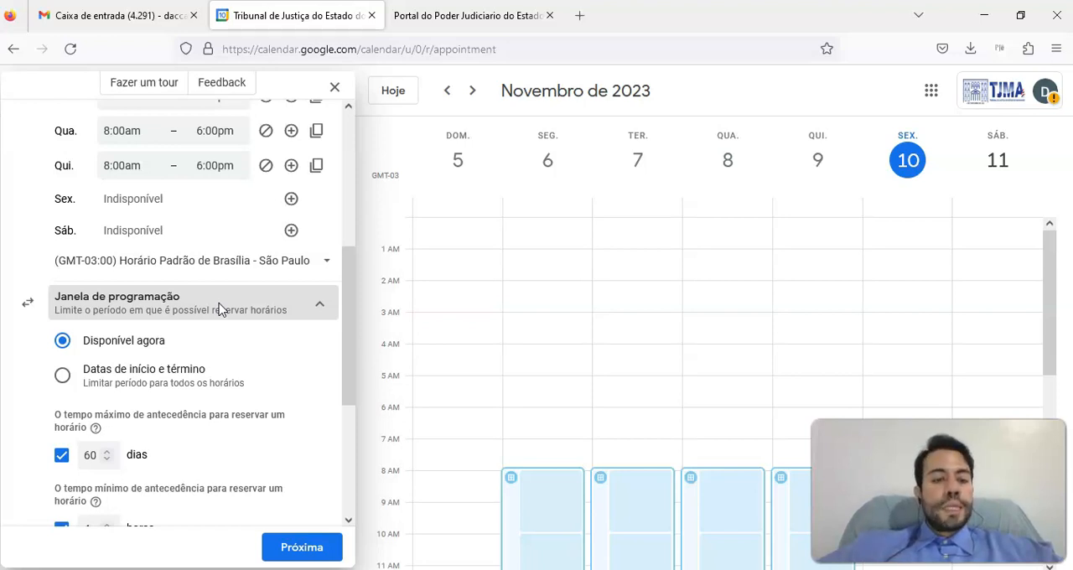
pyautogui.moveTo(347, 292); pyautogui.dragTo(336, 320)
pyautogui.click(118, 232)
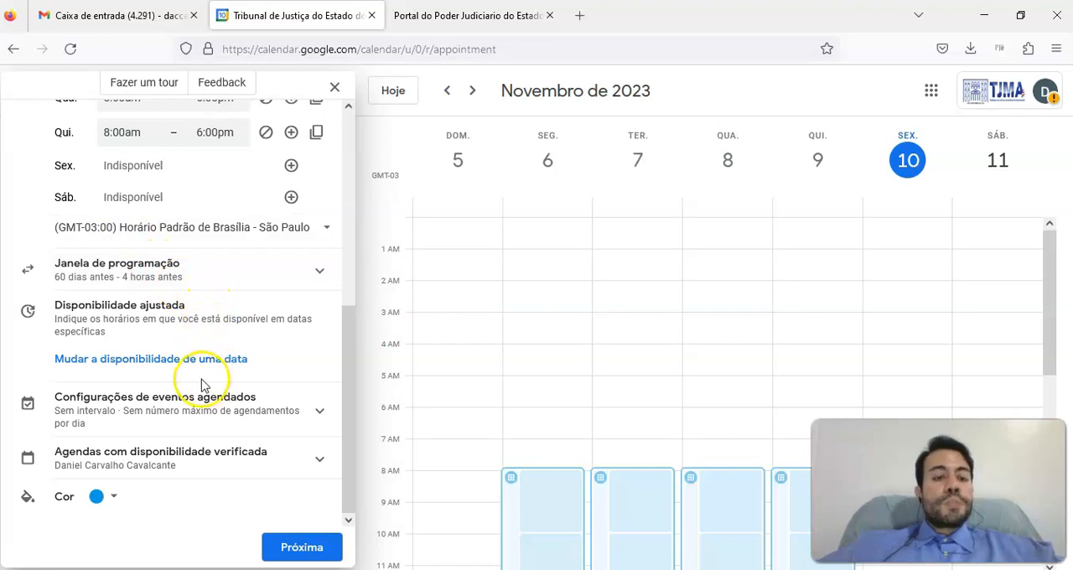
pyautogui.click(159, 366)
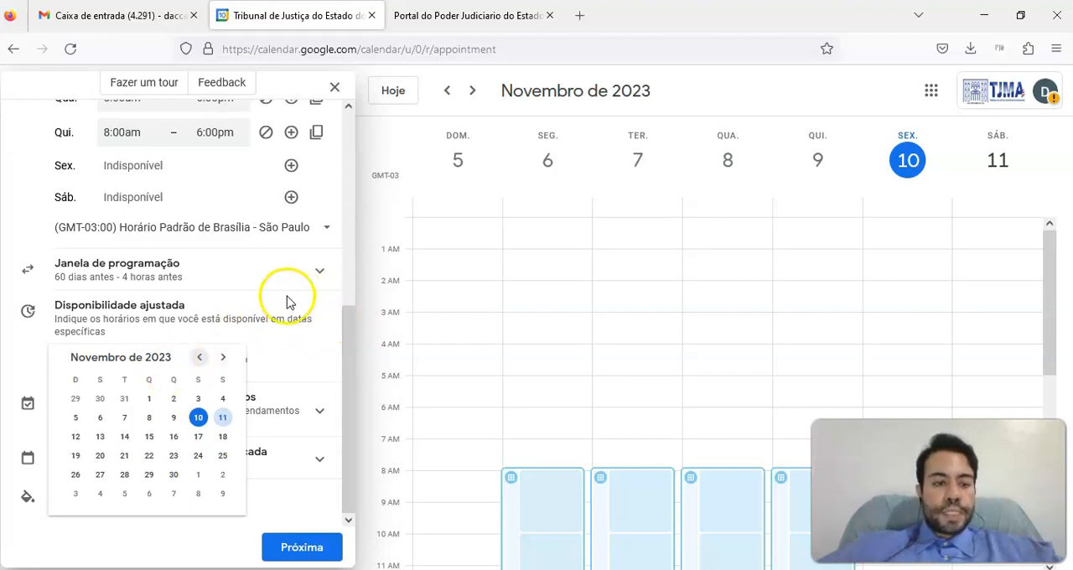
pyautogui.click(192, 311)
pyautogui.moveTo(351, 333); pyautogui.dragTo(347, 356)
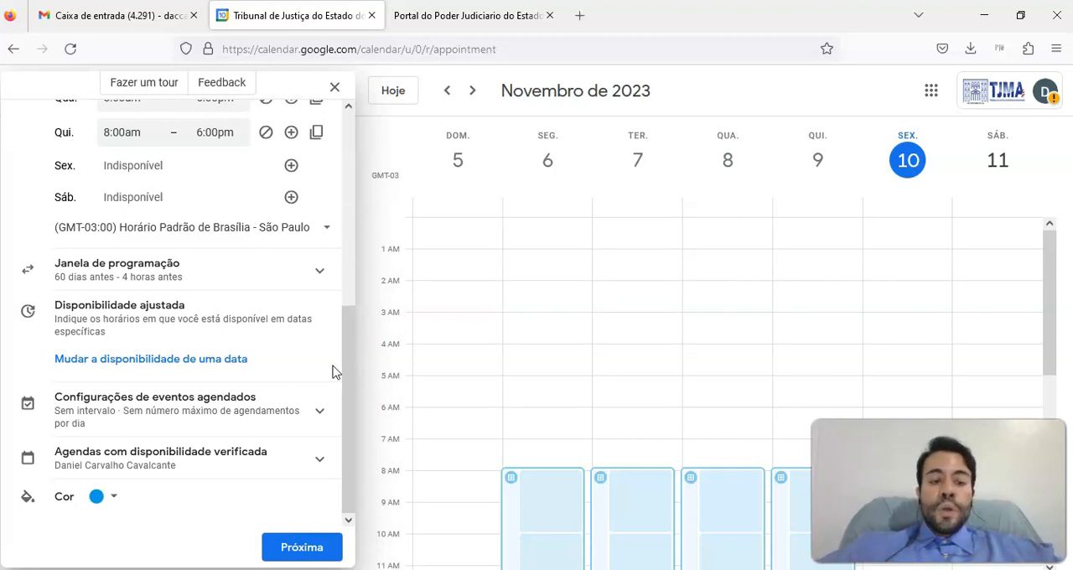
# Enable an interval between appointments in the booked event settings and set it to 15 minutes
pyautogui.click(209, 411)
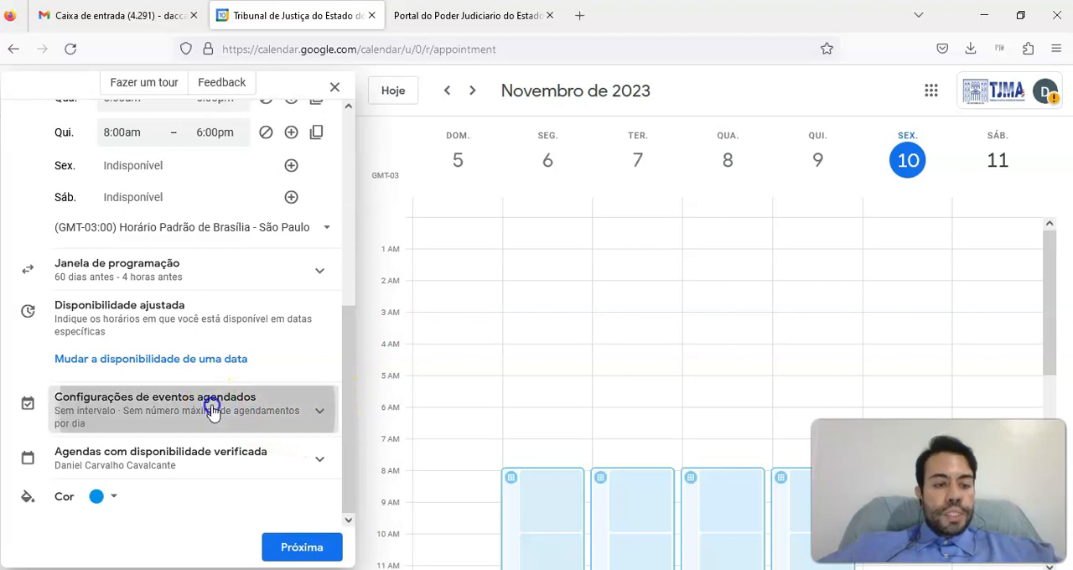
pyautogui.moveTo(349, 287); pyautogui.dragTo(349, 356)
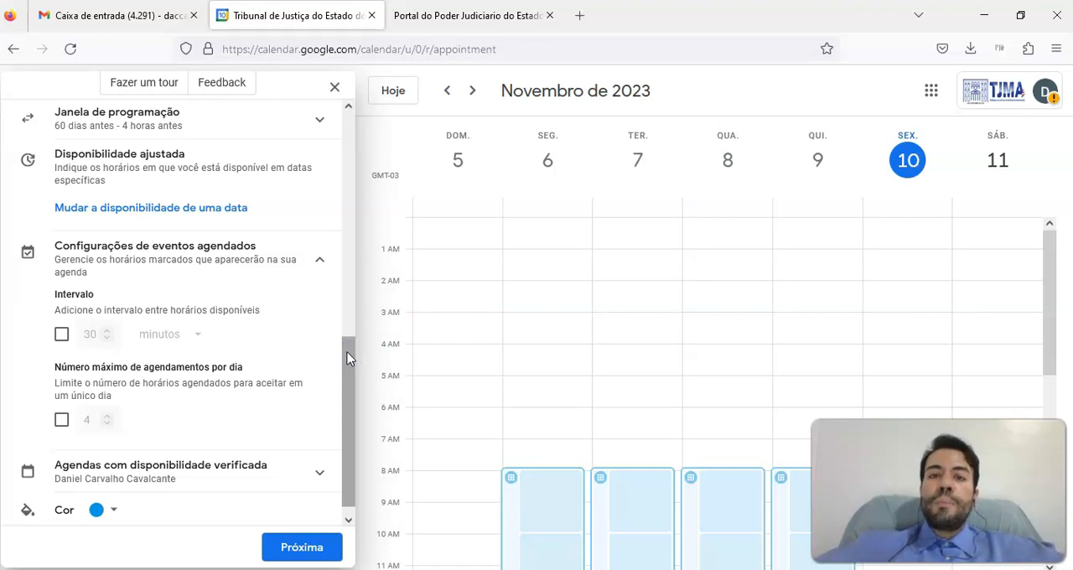
pyautogui.click(61, 334)
pyautogui.doubleClick(89, 333)
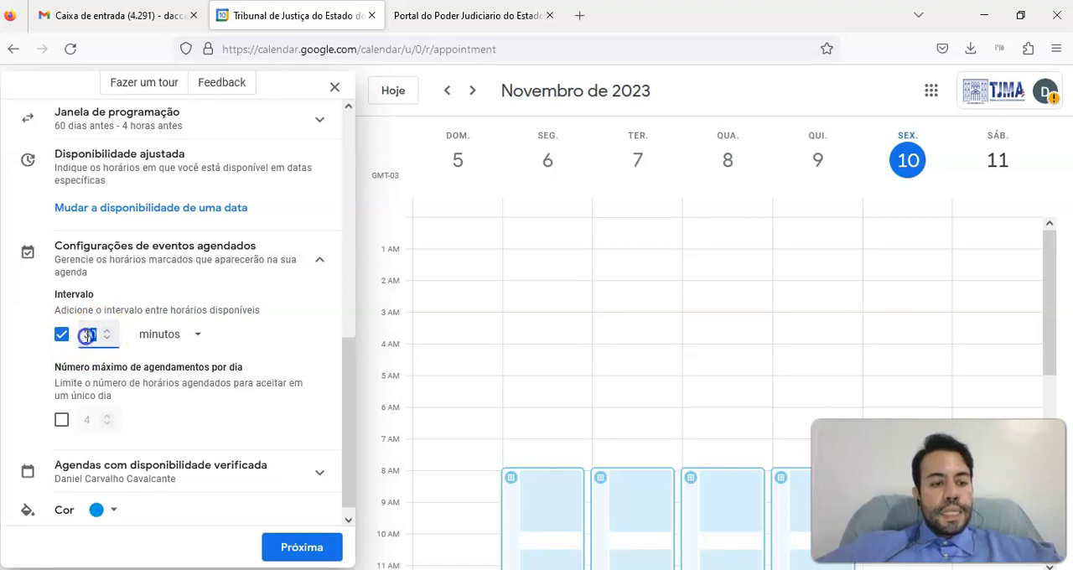
pyautogui.write('15')
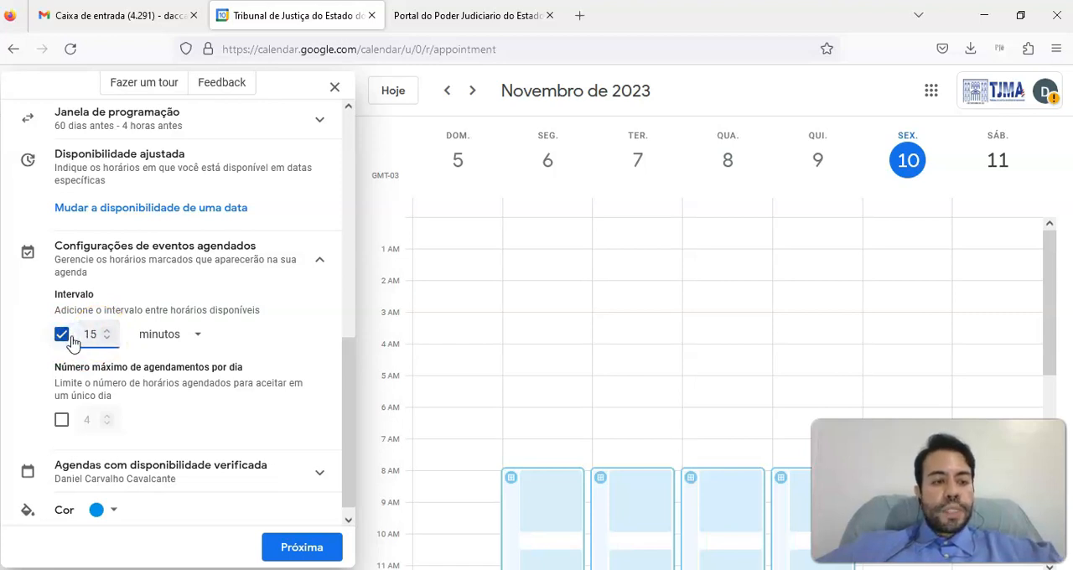
pyautogui.click(215, 356)
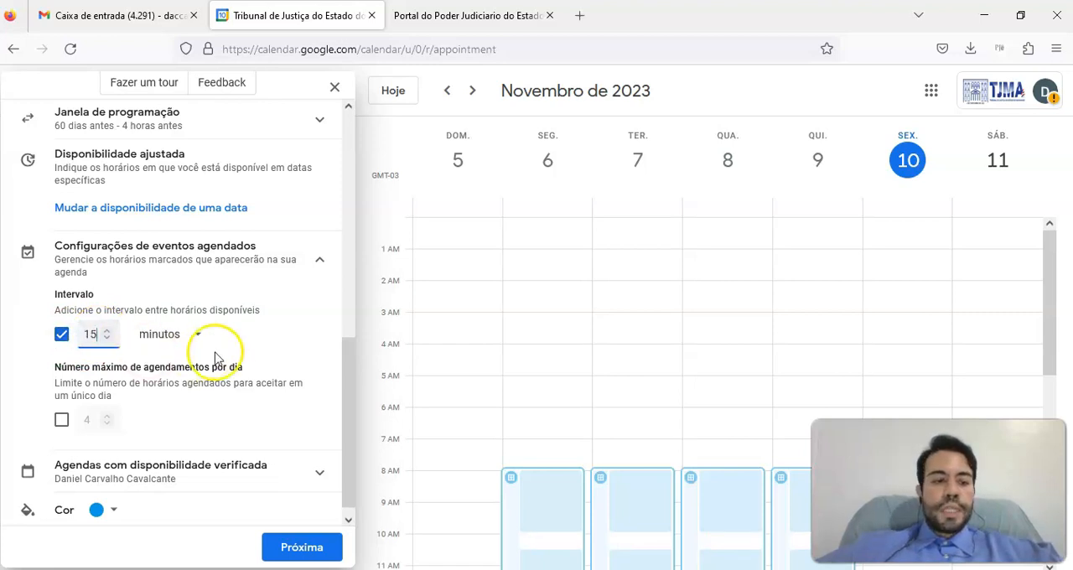
# Change the schedule's colour to the lighter green and continue to the booking page settings
pyautogui.moveTo(352, 362); pyautogui.dragTo(353, 383)
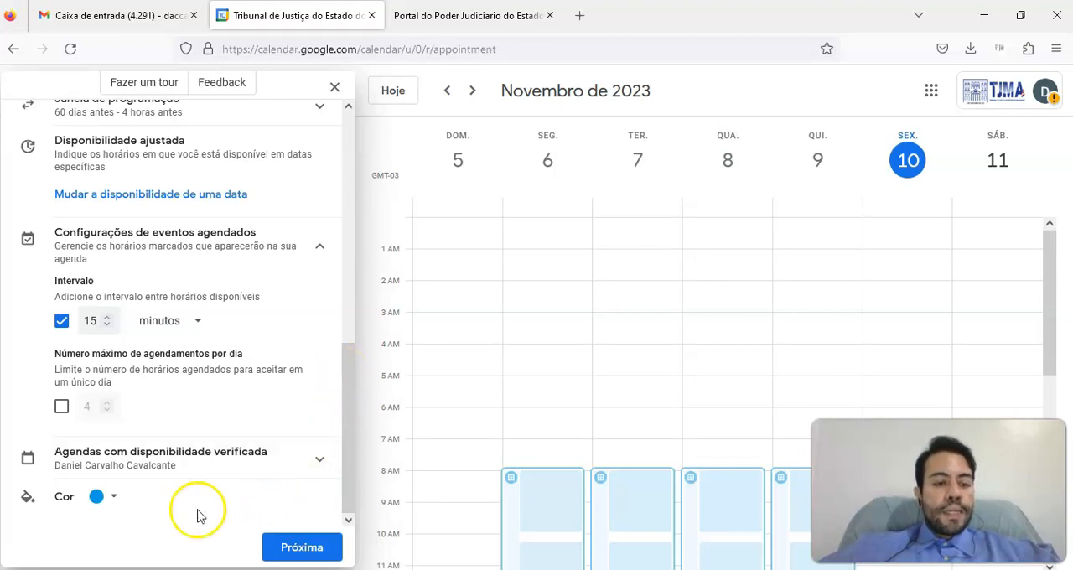
pyautogui.click(115, 501)
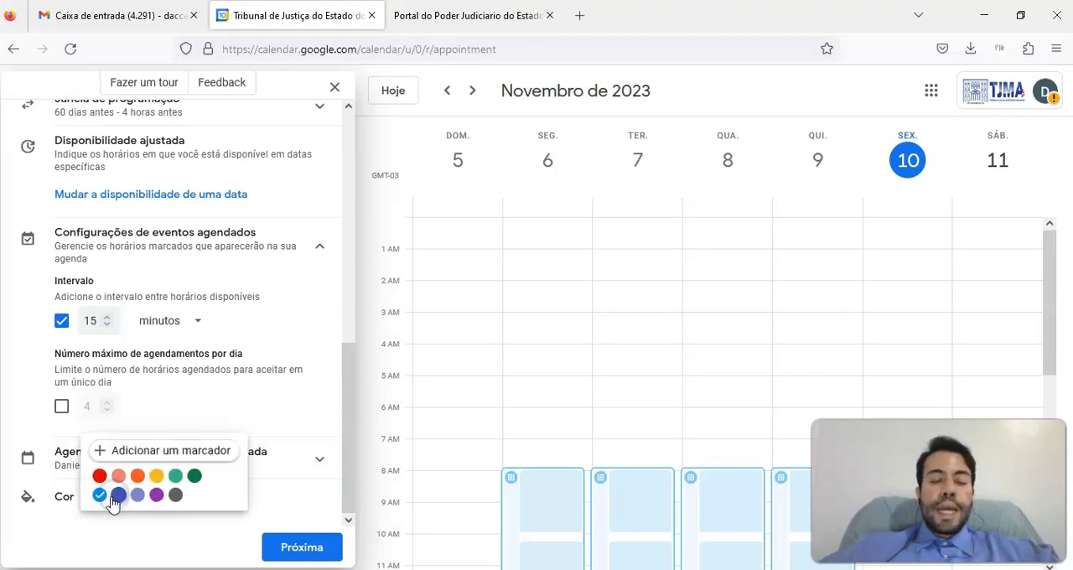
pyautogui.click(175, 476)
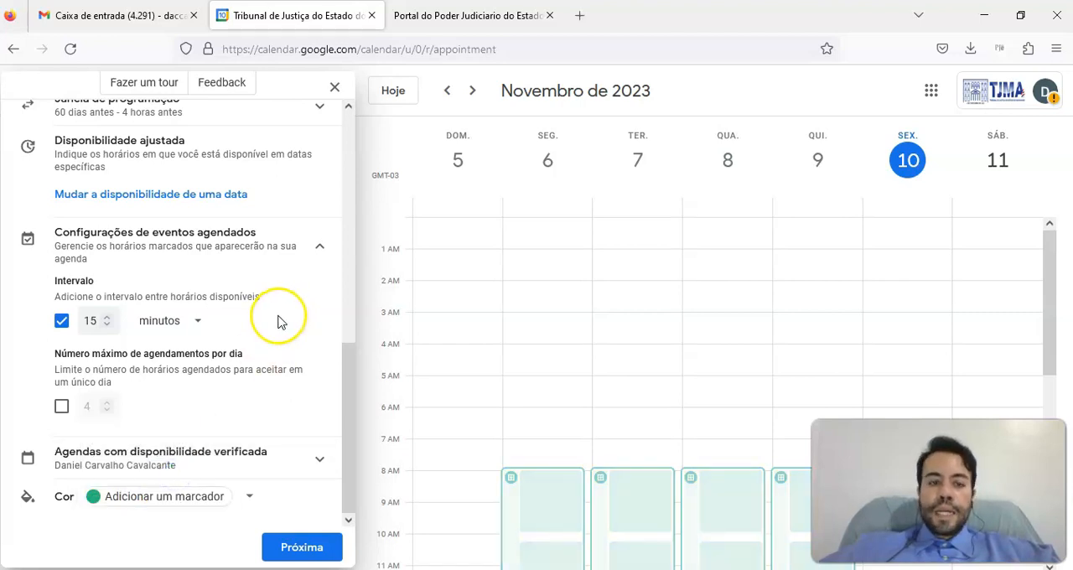
pyautogui.click(300, 554)
# Choose "Nenhum / a definir" as the meeting location and conferencing option
pyautogui.moveTo(353, 352); pyautogui.dragTo(352, 245)
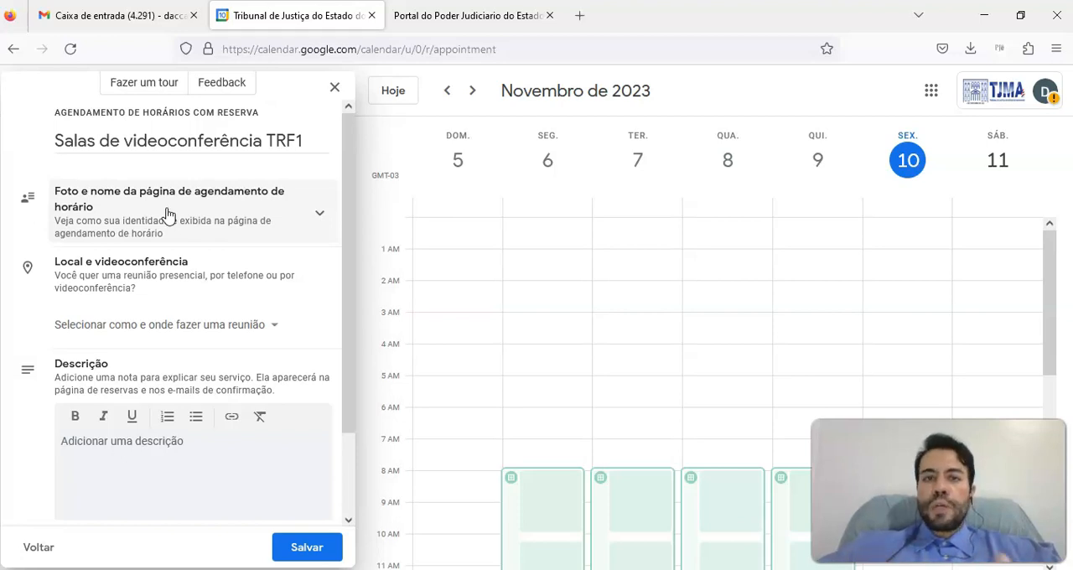
pyautogui.click(138, 327)
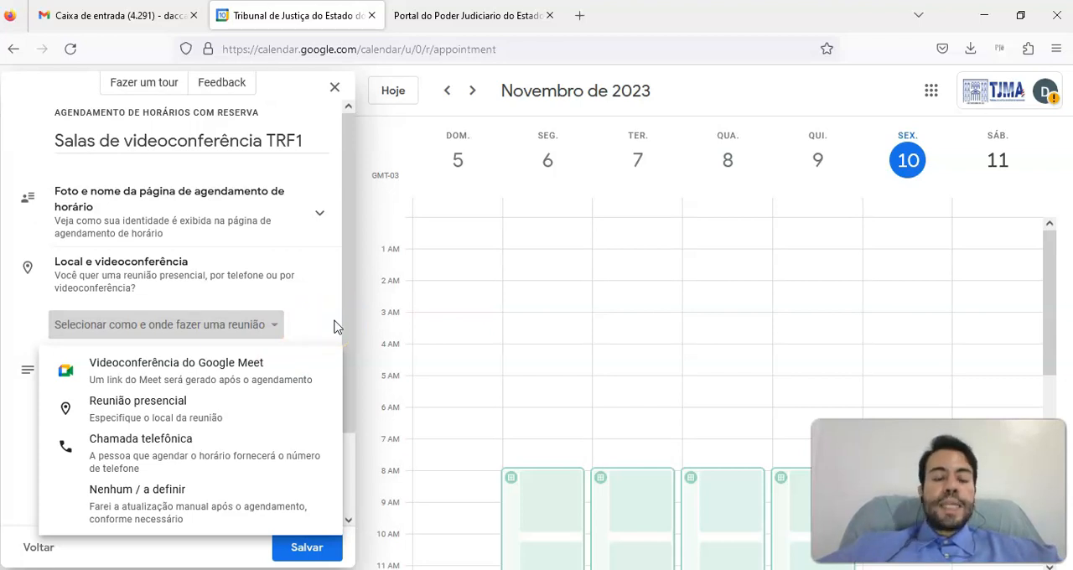
pyautogui.click(158, 496)
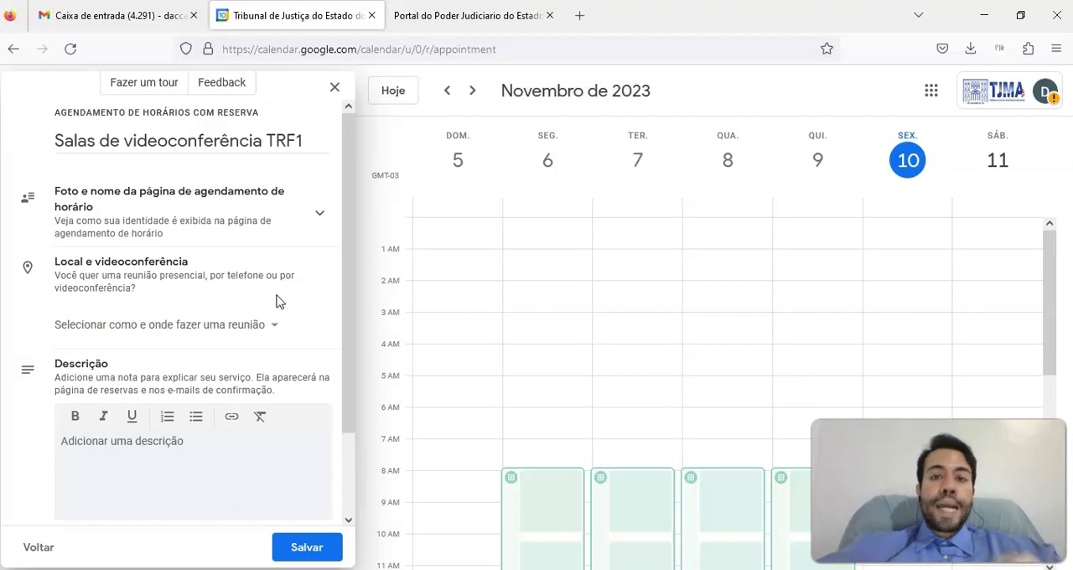
# Write "Audiências videoconferência TJMA e TRF1 da comarca de Alcântara" as the booking page description
pyautogui.moveTo(347, 208); pyautogui.dragTo(344, 294)
pyautogui.click(130, 352)
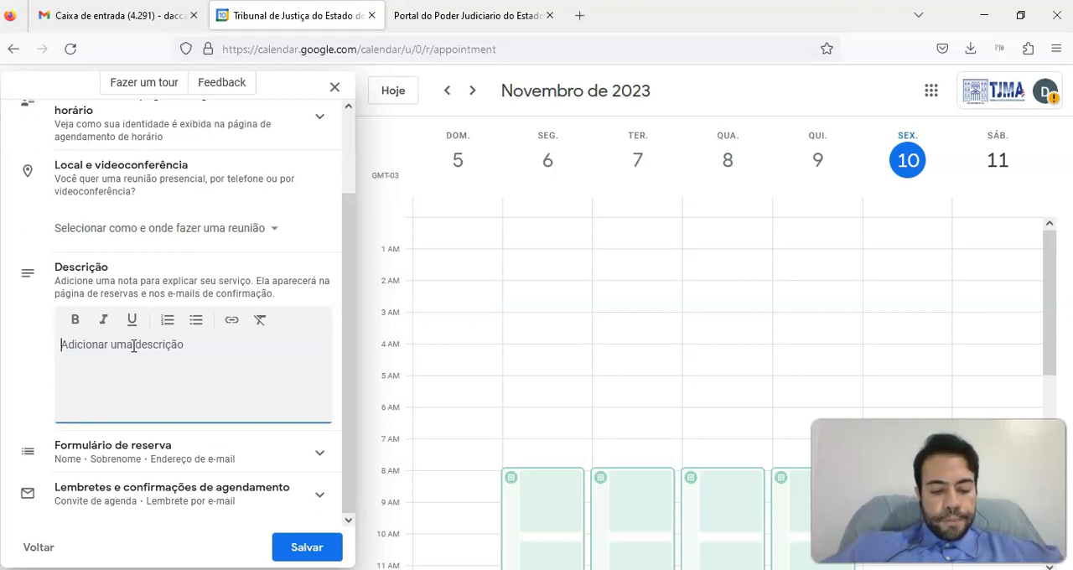
pyautogui.write('aUDIÊNC')
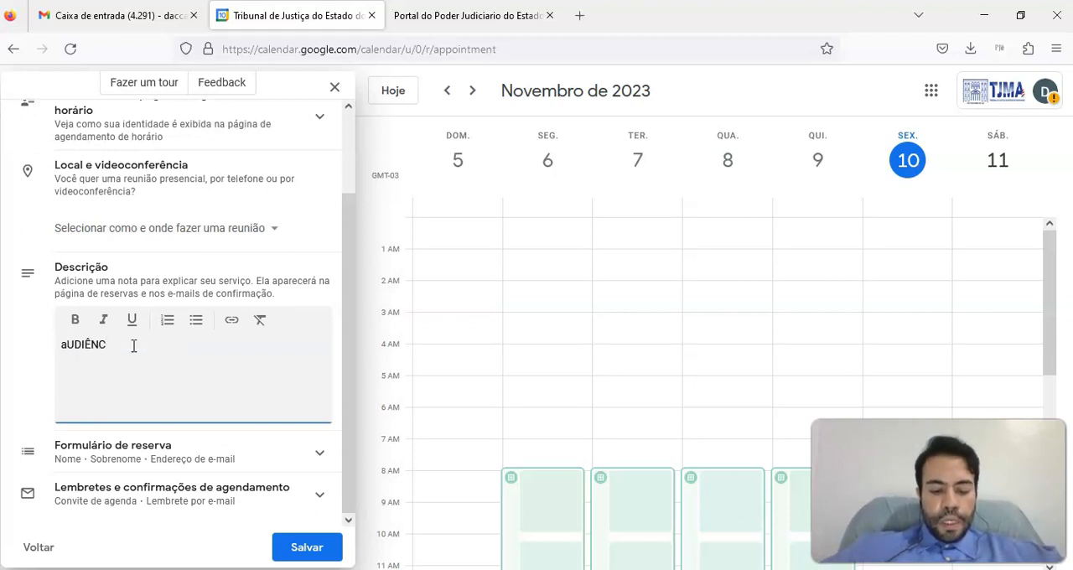
pyautogui.write('IAS')
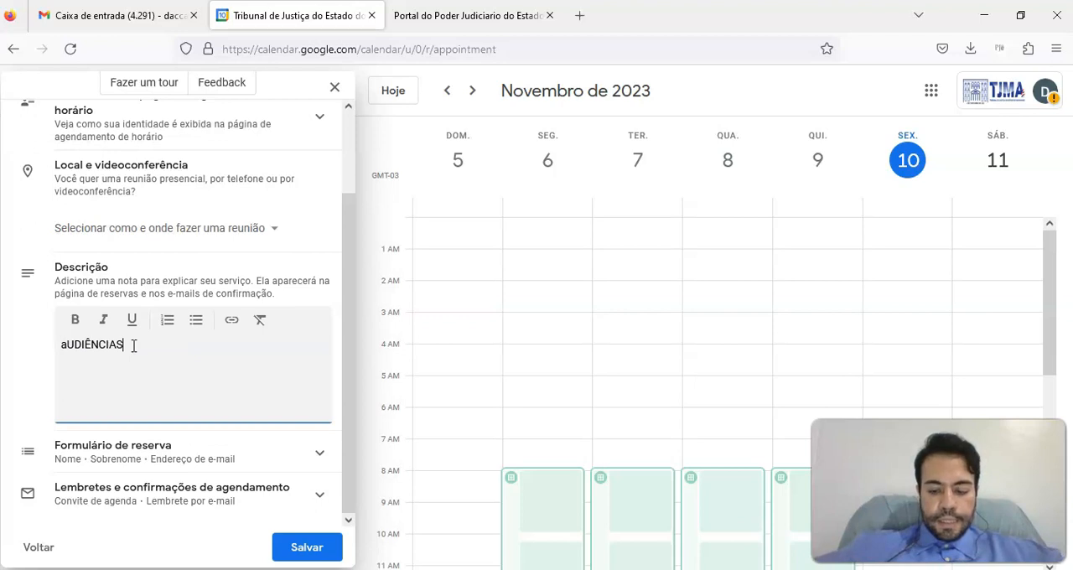
pyautogui.hotkey('ctrl', 'a')
pyautogui.write('Aud')
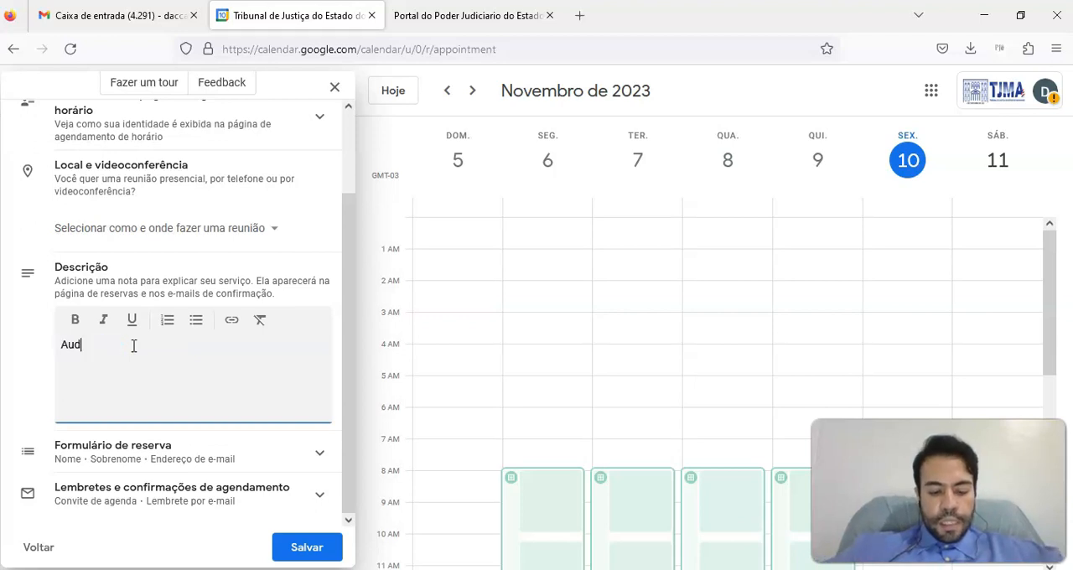
pyautogui.write('iências ')
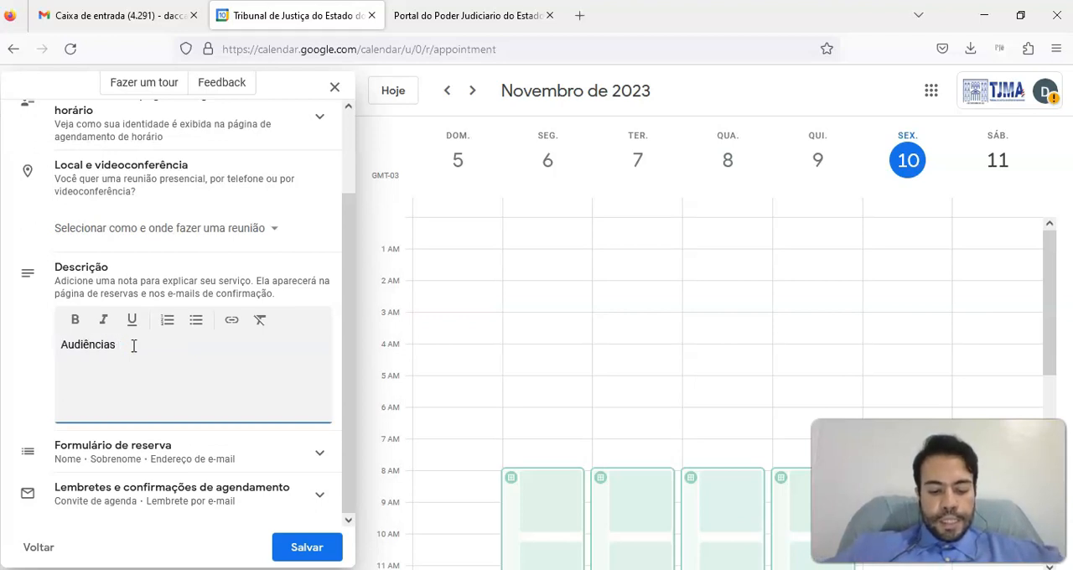
pyautogui.write('videoconferência TJMA e ')
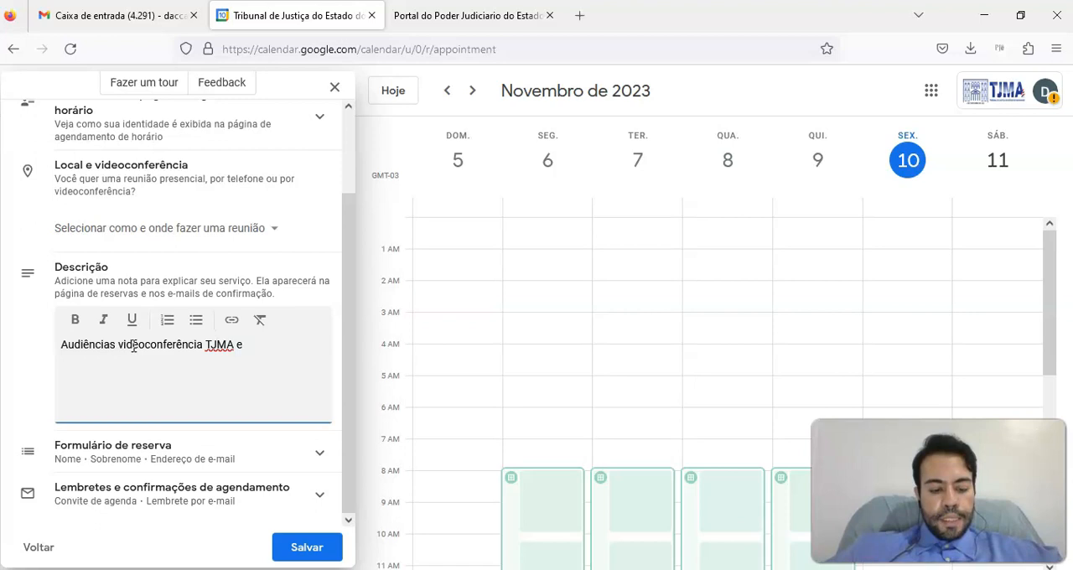
pyautogui.write('TRF')
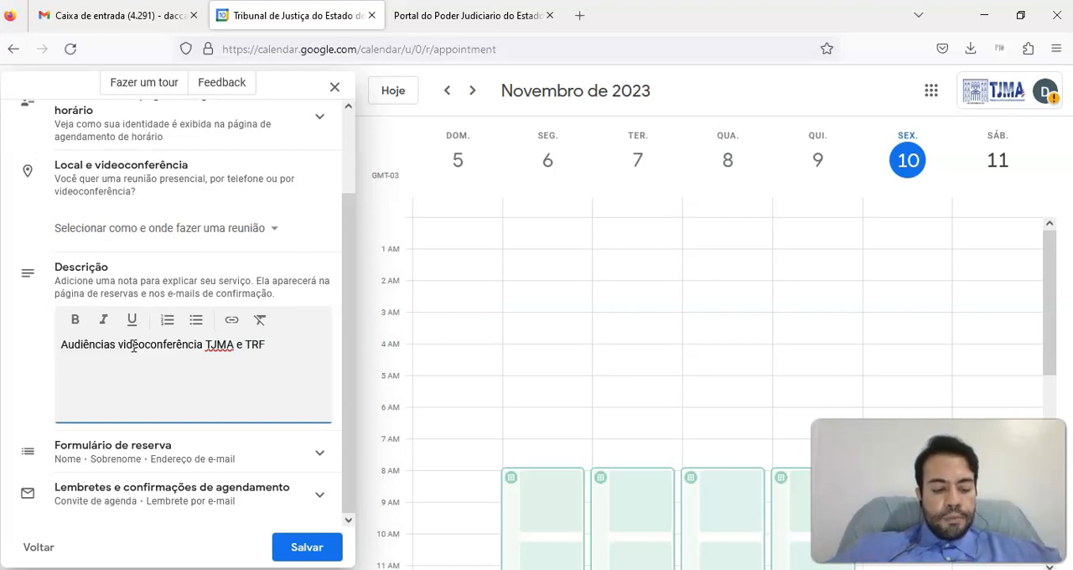
pyautogui.write('1 da com')
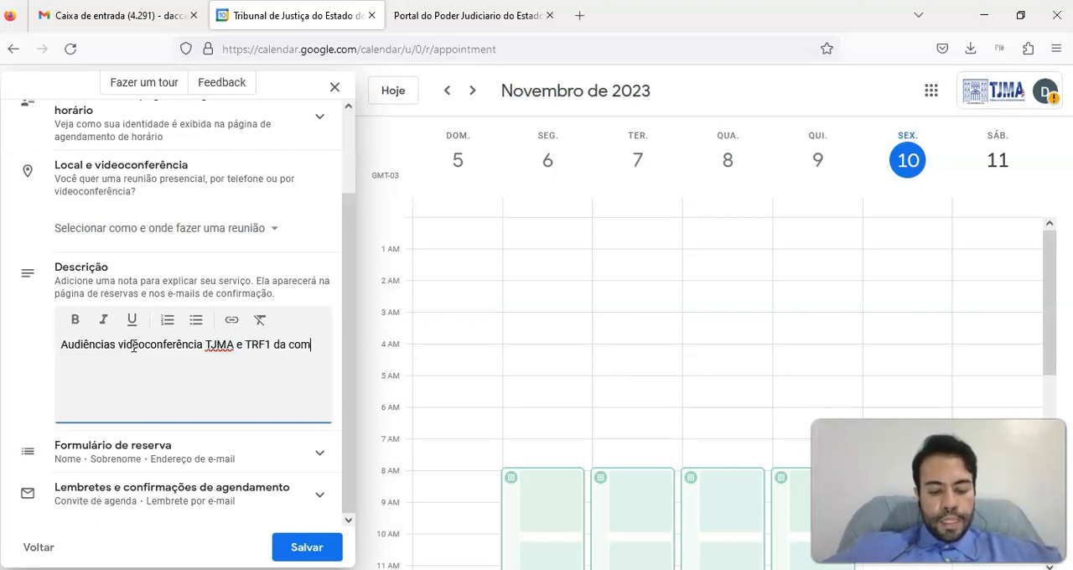
pyautogui.write('arca de Alcântara')
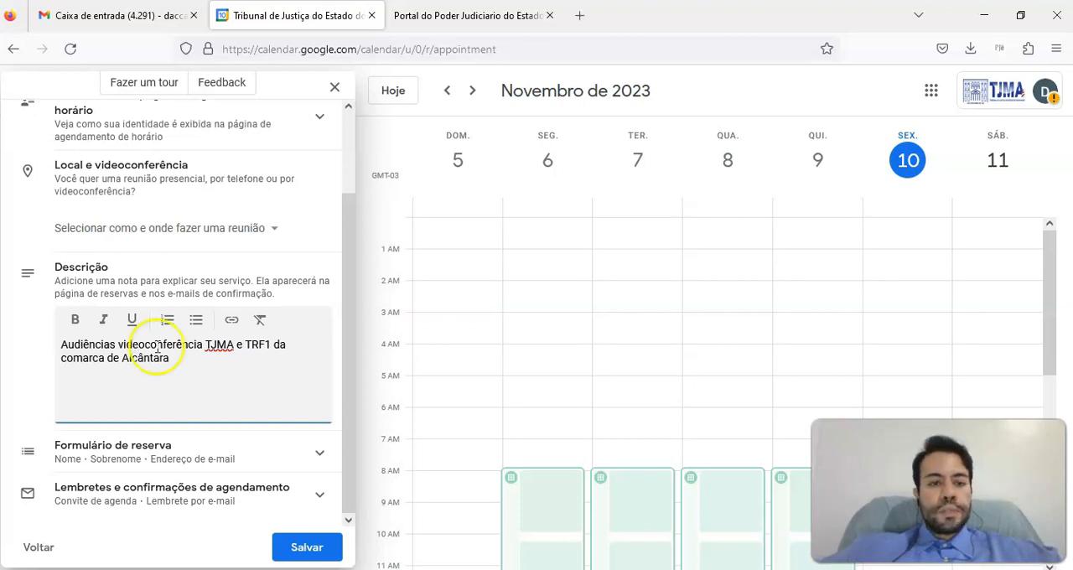
# Add "Número de telefone" to the booking form as a required item
pyautogui.click(349, 252)
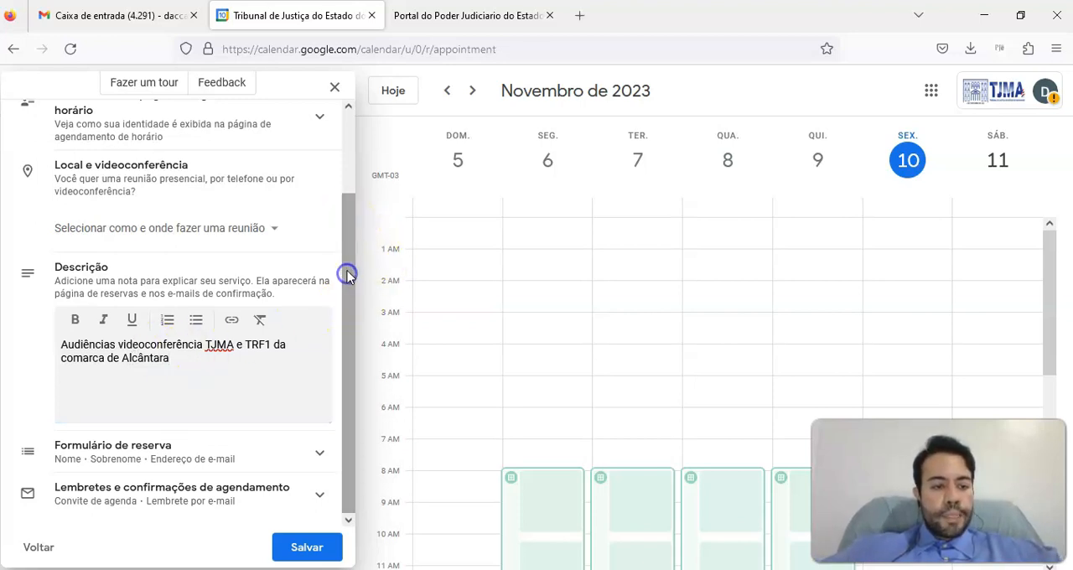
pyautogui.click(89, 455)
pyautogui.moveTo(350, 239); pyautogui.dragTo(350, 397)
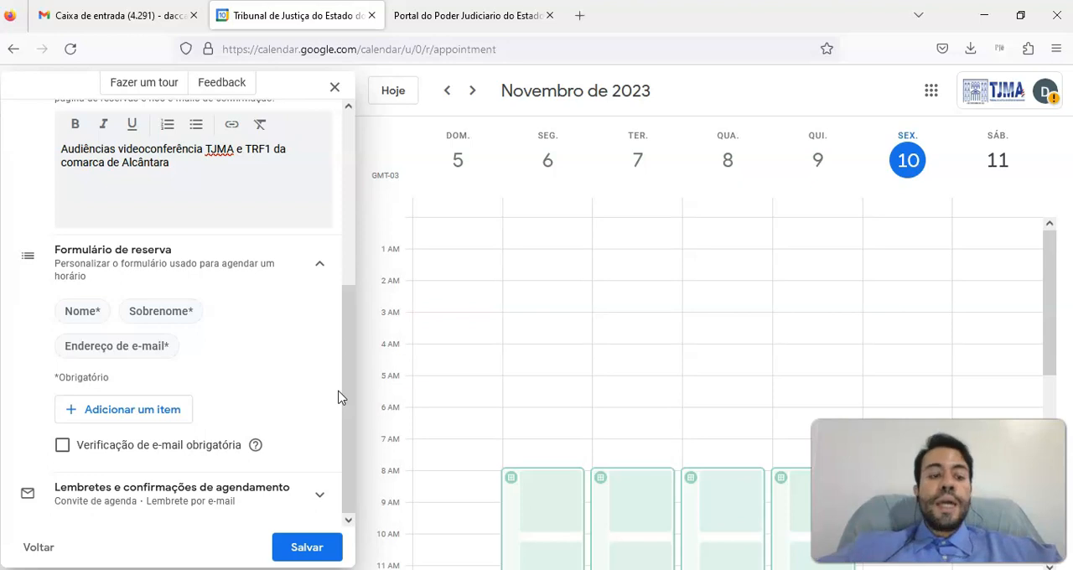
pyautogui.click(172, 411)
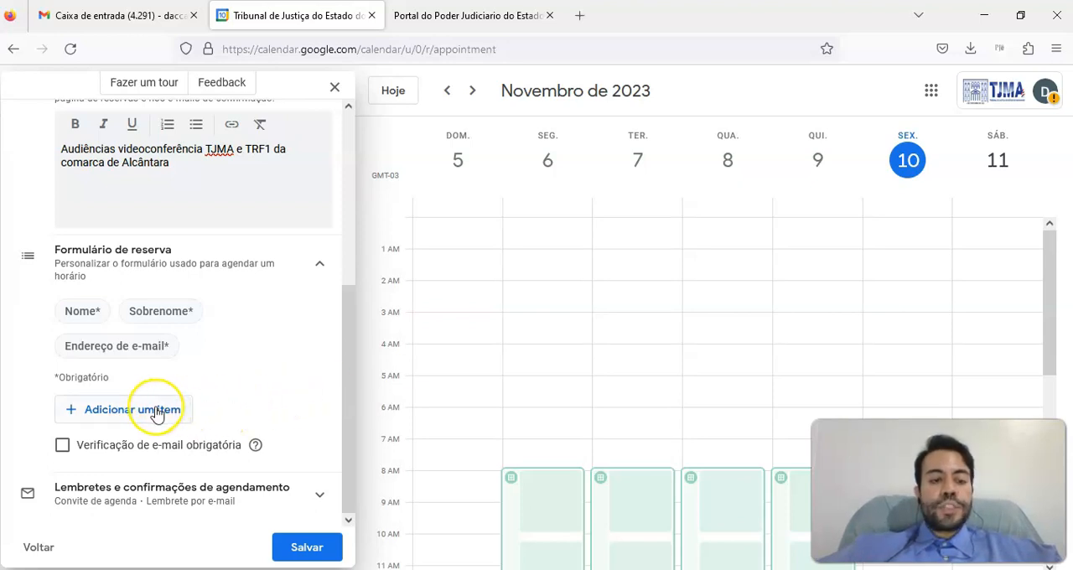
pyautogui.click(156, 413)
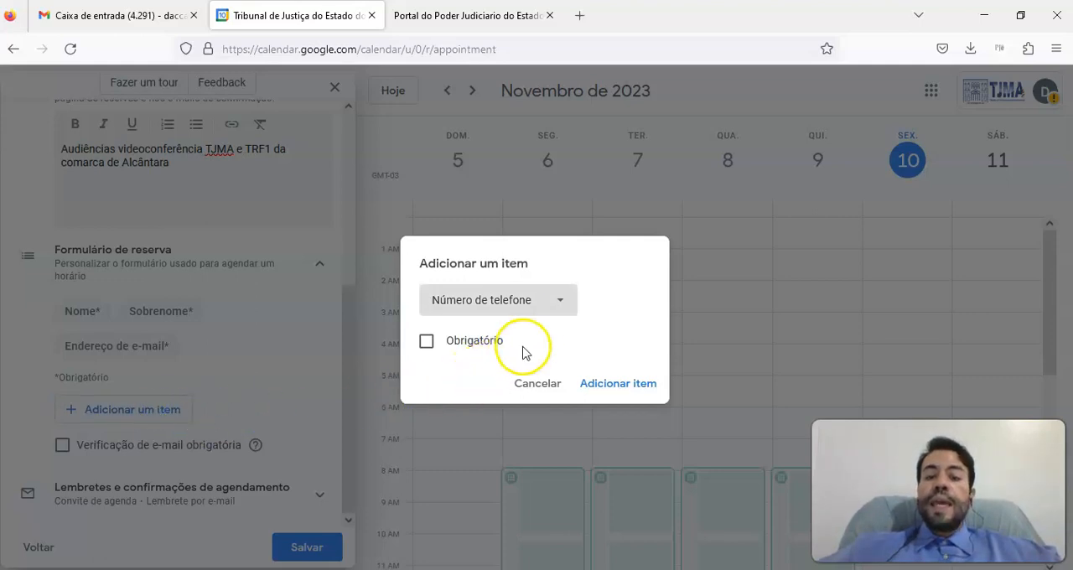
pyautogui.click(429, 343)
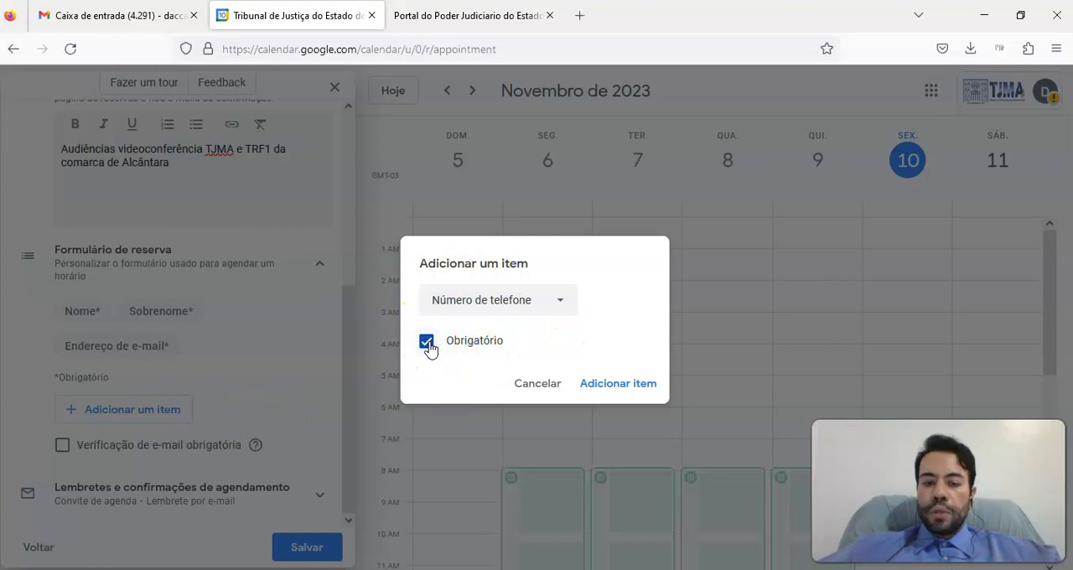
pyautogui.click(629, 384)
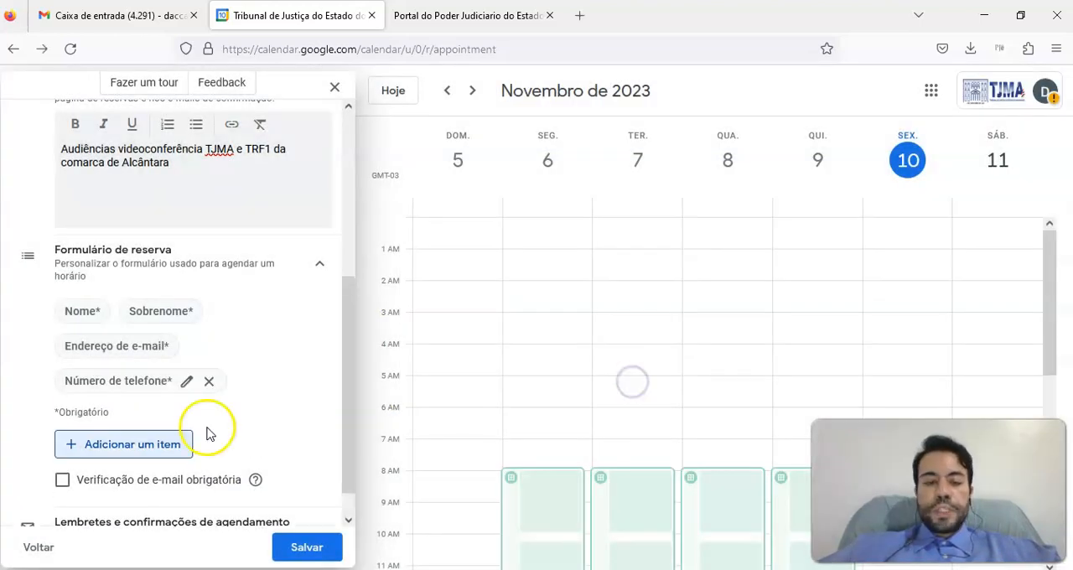
# Review the booking reminder and confirmation settings, save the appointment schedule and dismiss its summary
pyautogui.moveTo(344, 288); pyautogui.dragTo(344, 335)
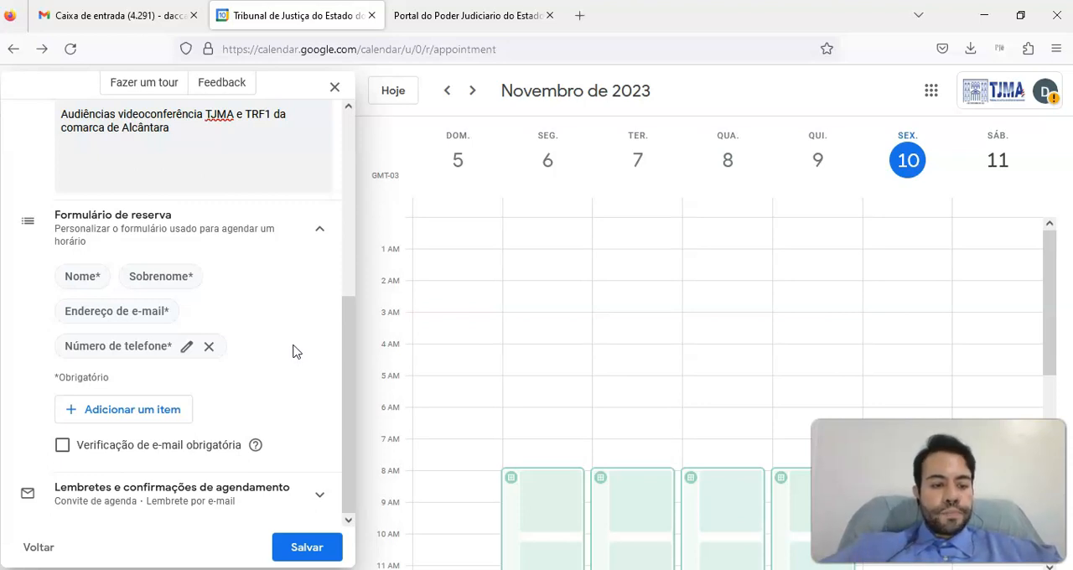
pyautogui.moveTo(350, 357); pyautogui.dragTo(346, 385)
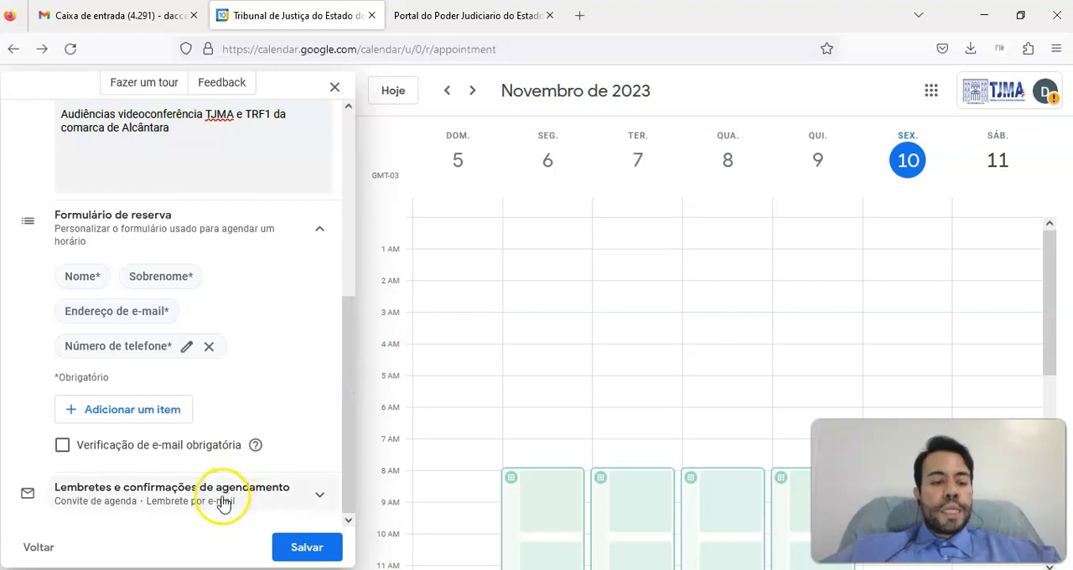
pyautogui.click(215, 495)
pyautogui.moveTo(353, 290); pyautogui.dragTo(338, 383)
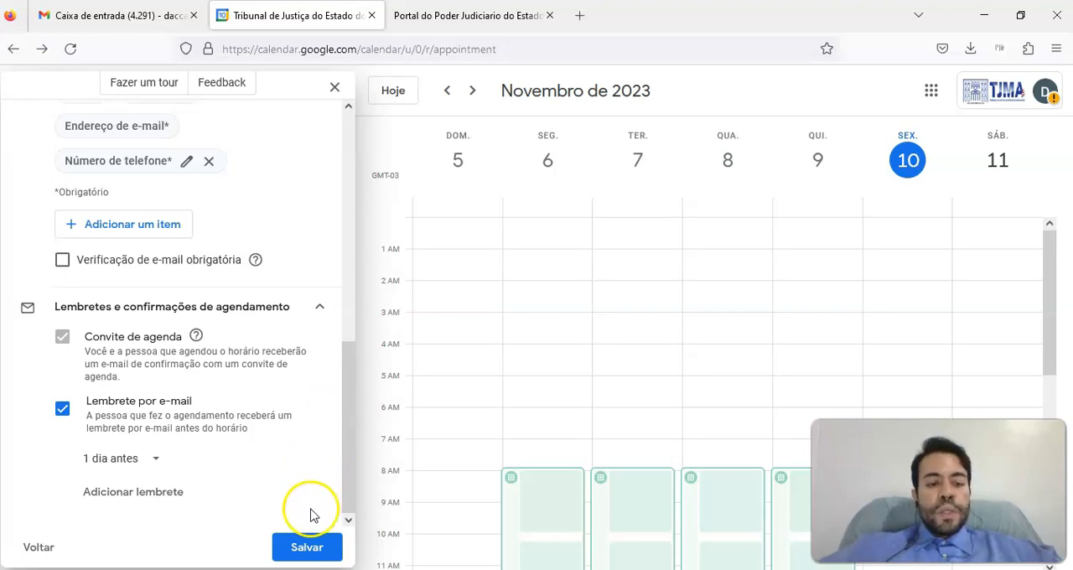
pyautogui.click(299, 554)
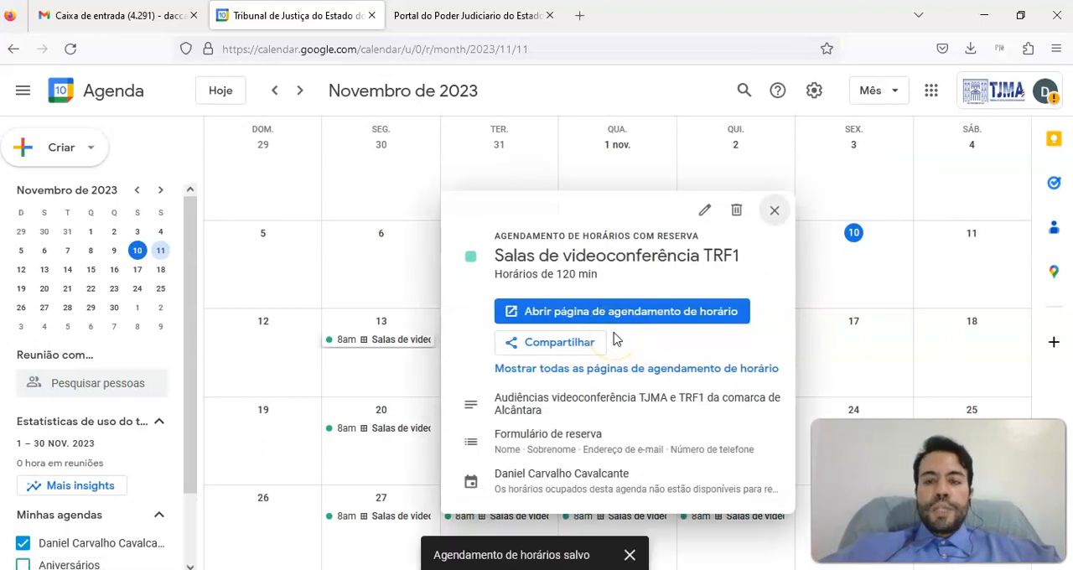
pyautogui.click(774, 211)
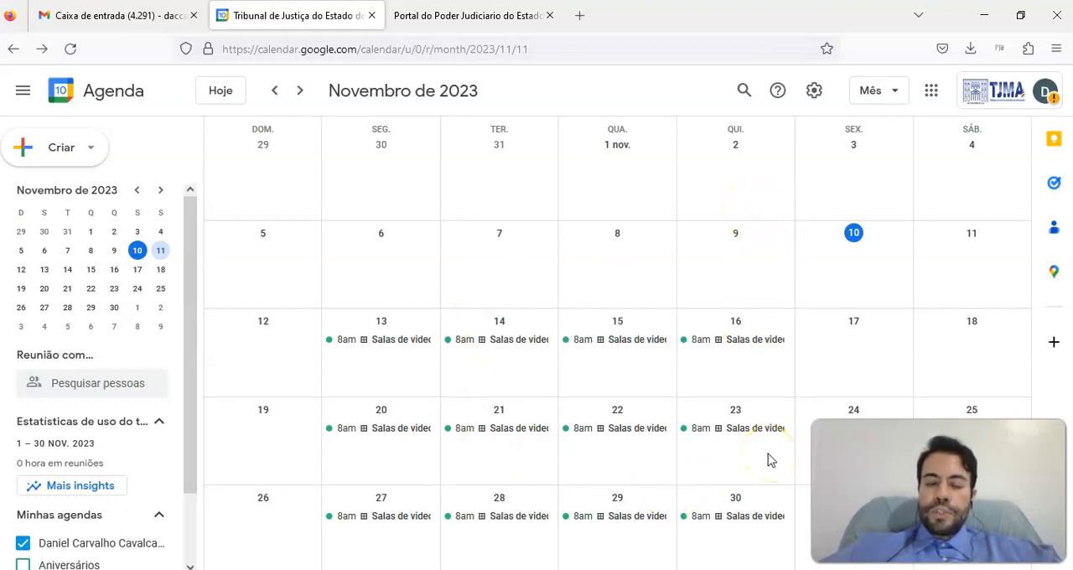
# Open the schedule's booking page, examine the reservation form for the 8:00am slot on Monday, 13 November, and dismiss it without booking
pyautogui.click(499, 342)
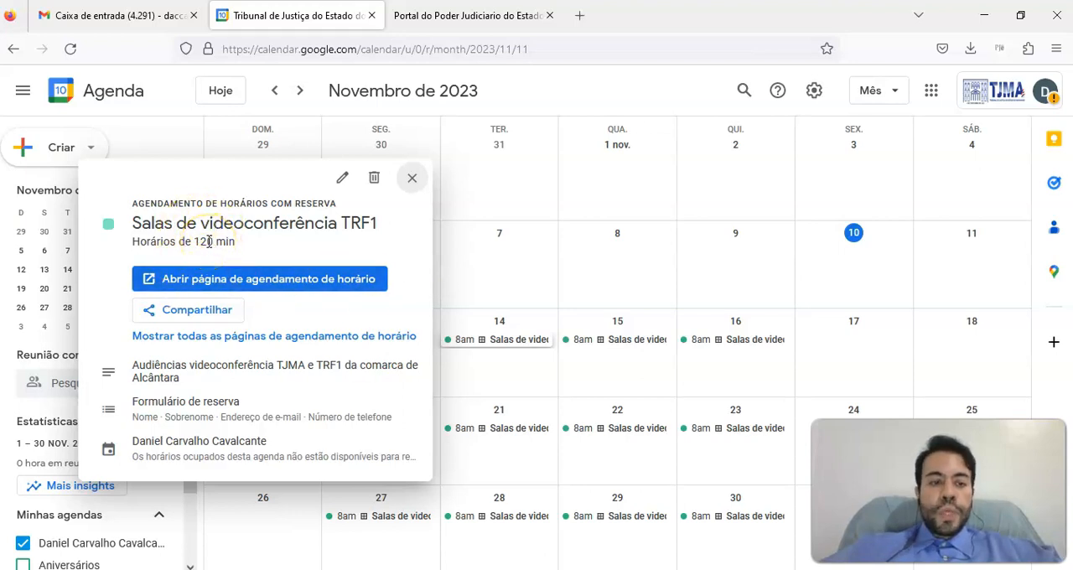
pyautogui.click(201, 288)
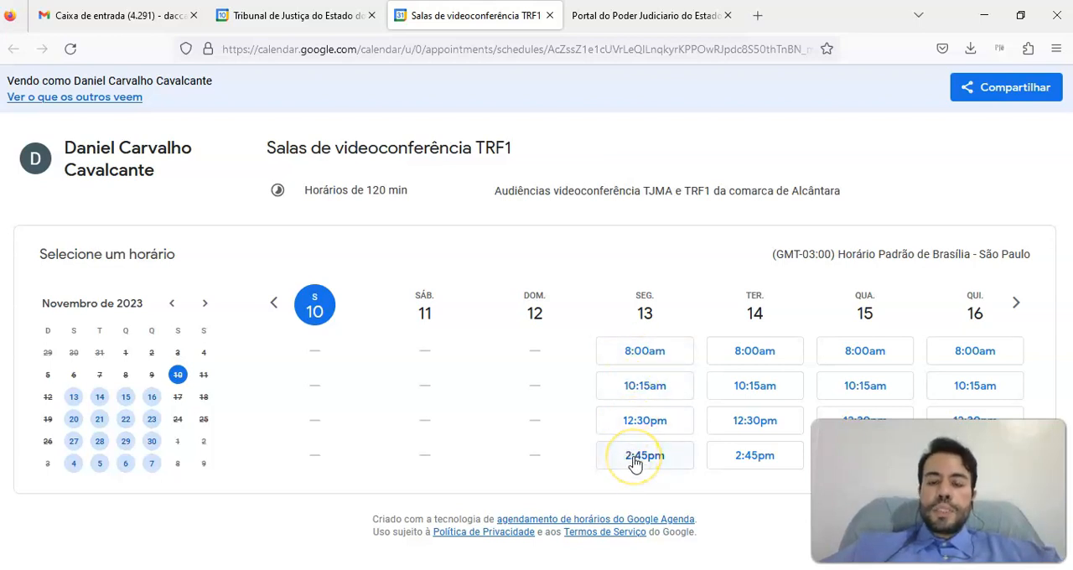
pyautogui.click(645, 357)
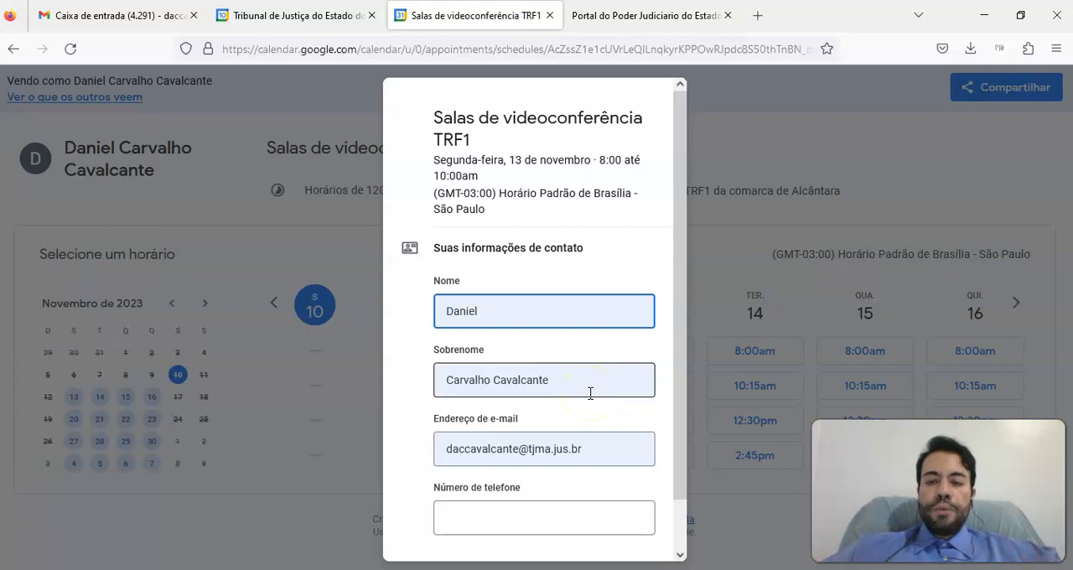
pyautogui.moveTo(683, 151); pyautogui.dragTo(675, 232)
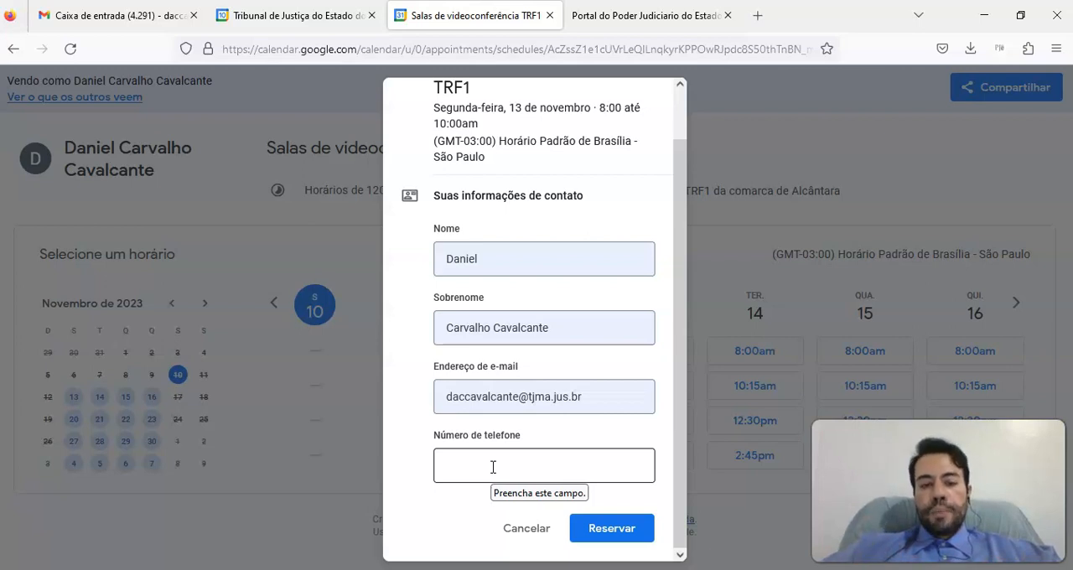
pyautogui.click(803, 134)
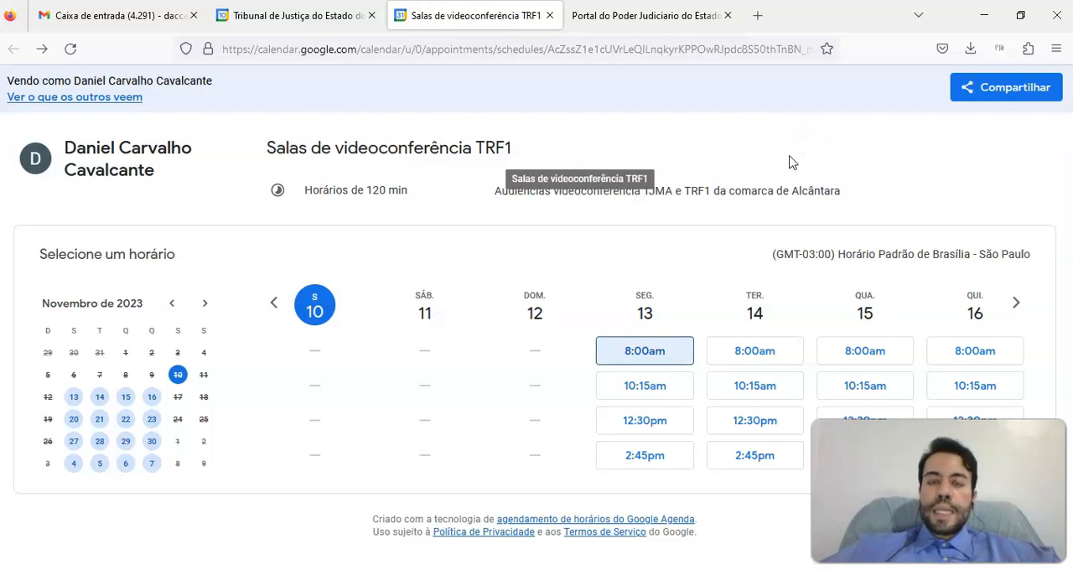
# Return to the calendar, reopen the 14 November appointment schedule for editing, review both settings pages and save it without changes
pyautogui.click(325, 16)
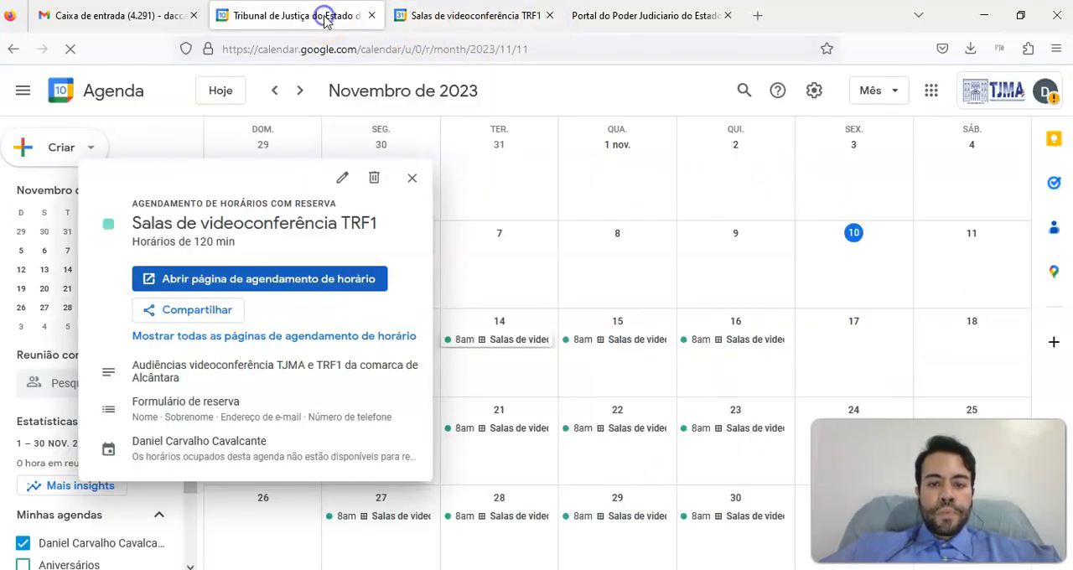
pyautogui.click(411, 178)
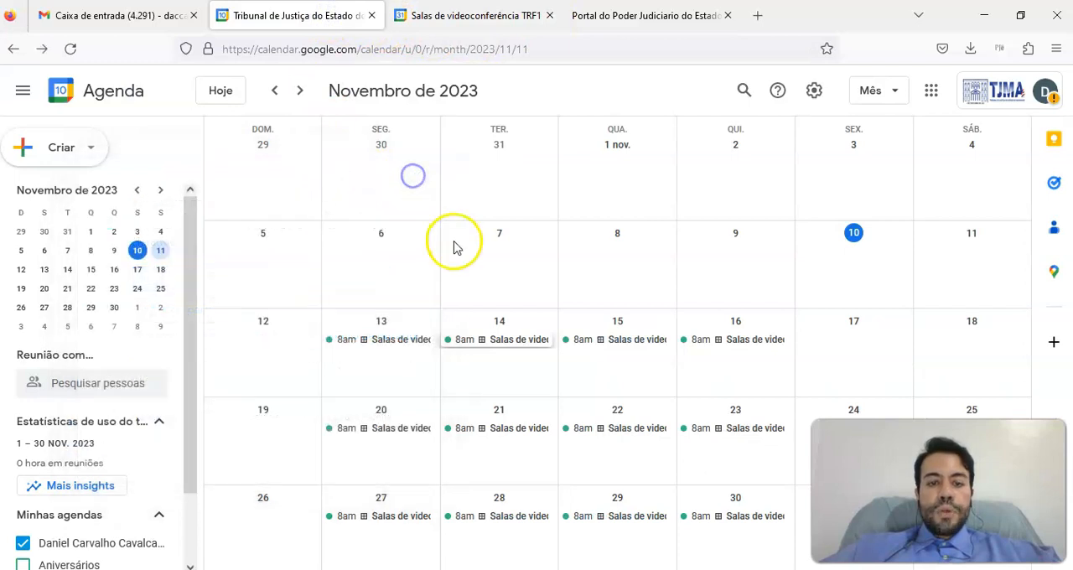
pyautogui.click(508, 345)
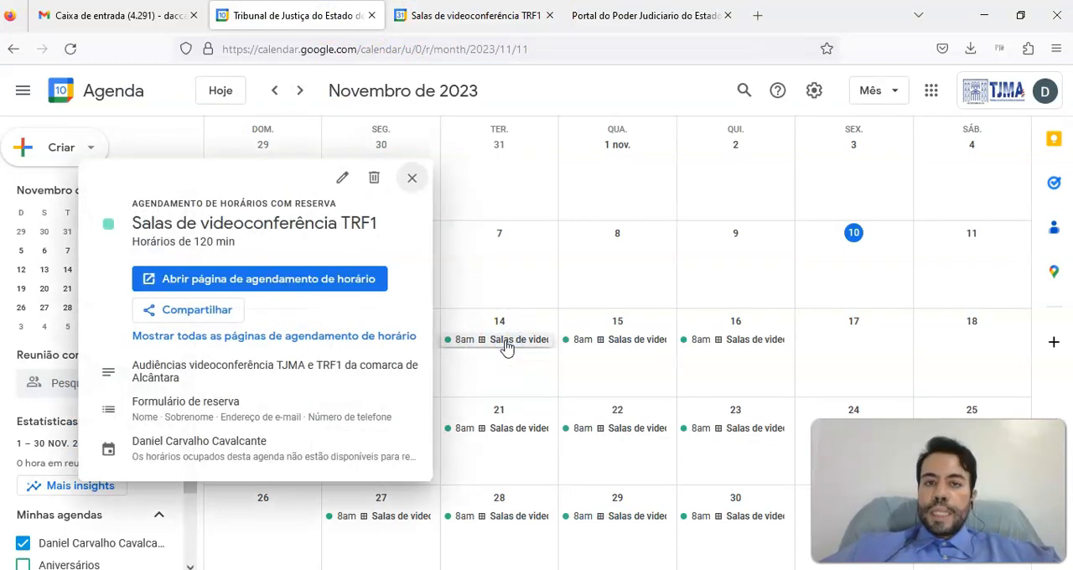
pyautogui.click(343, 182)
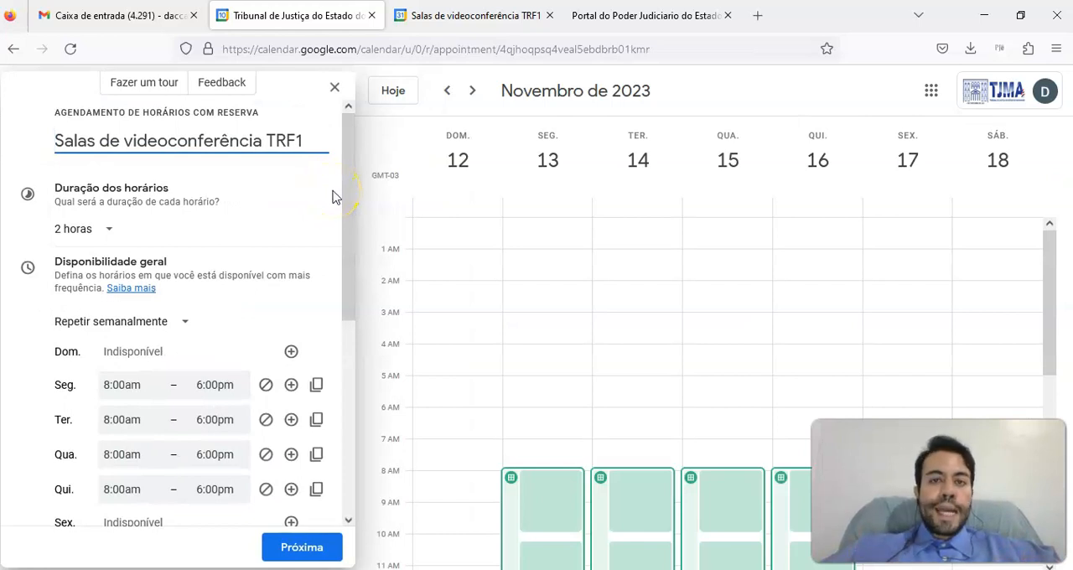
pyautogui.click(330, 185)
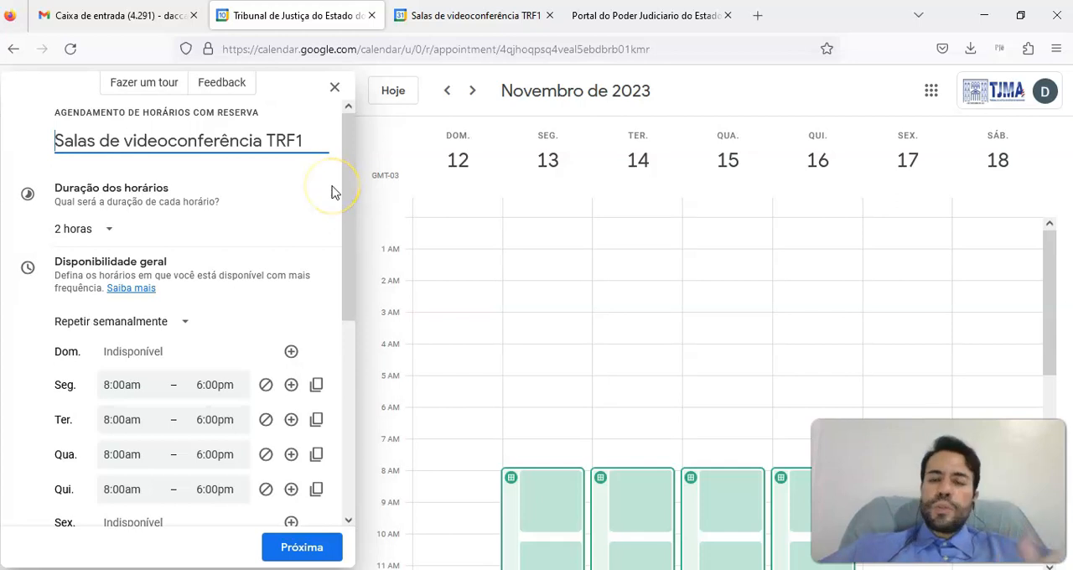
pyautogui.moveTo(351, 153); pyautogui.dragTo(312, 374)
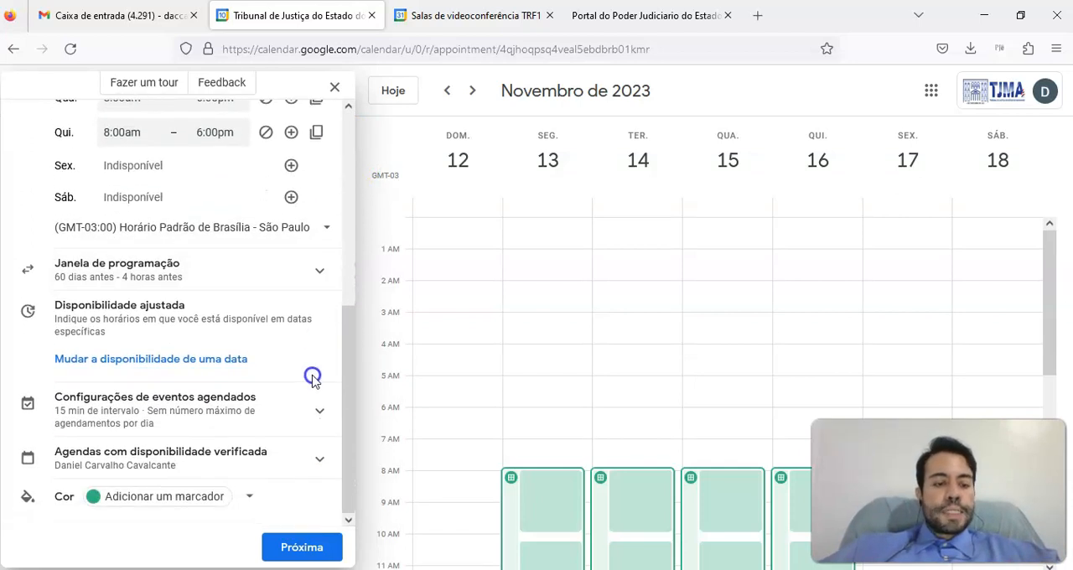
pyautogui.click(308, 552)
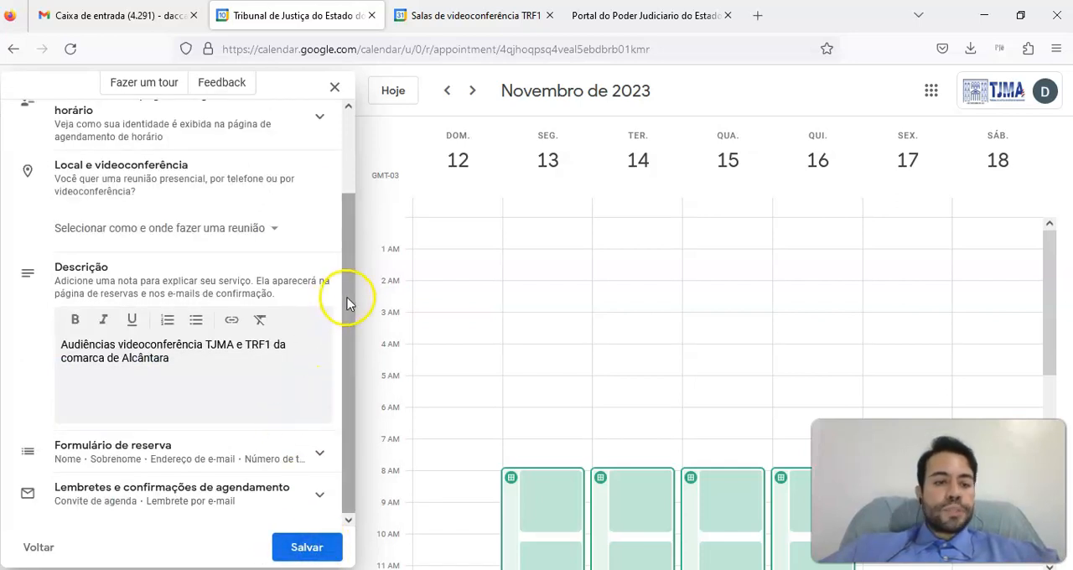
pyautogui.moveTo(354, 287); pyautogui.dragTo(362, 218)
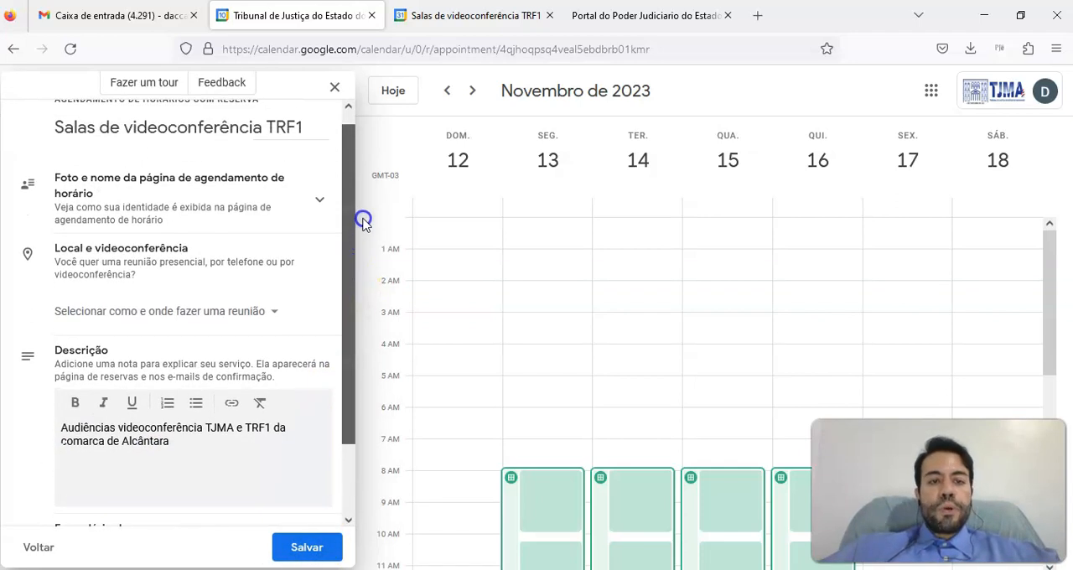
pyautogui.click(322, 547)
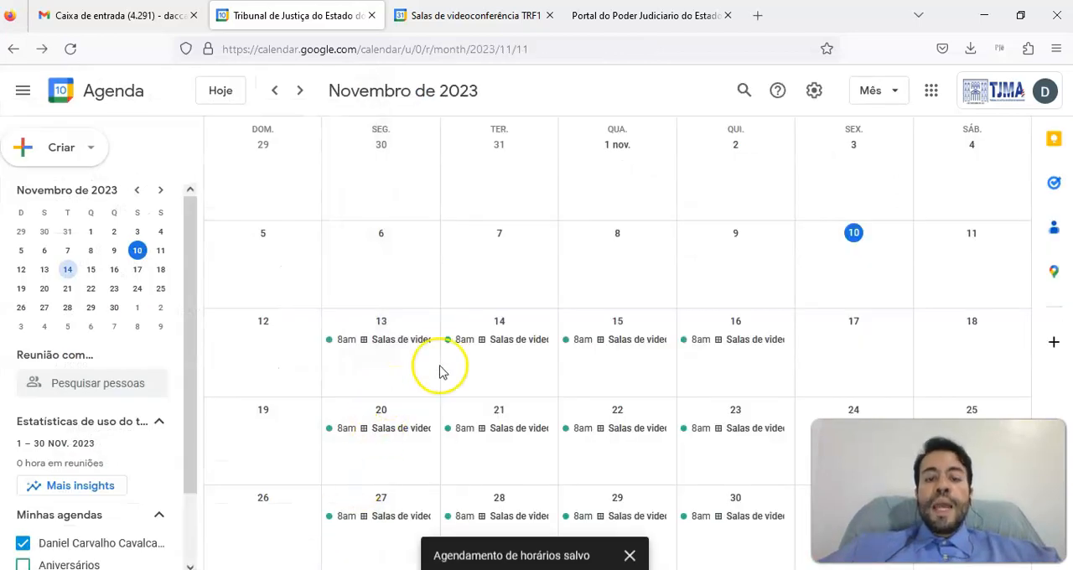
# Permanently delete the TRF1 videoconference room appointment schedule opened from 14 November, removing all availability periods
pyautogui.click(496, 342)
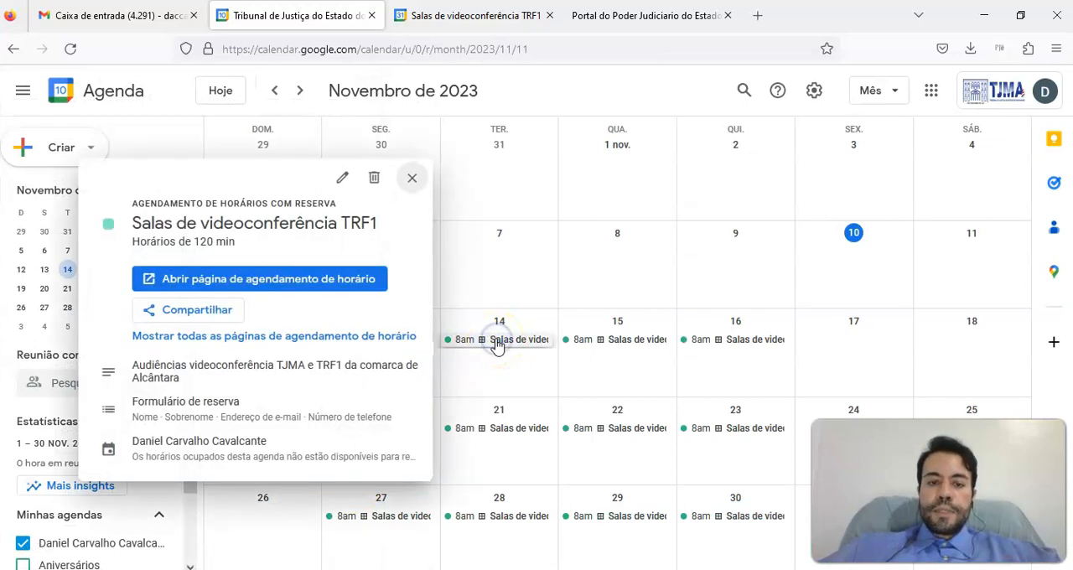
pyautogui.click(373, 181)
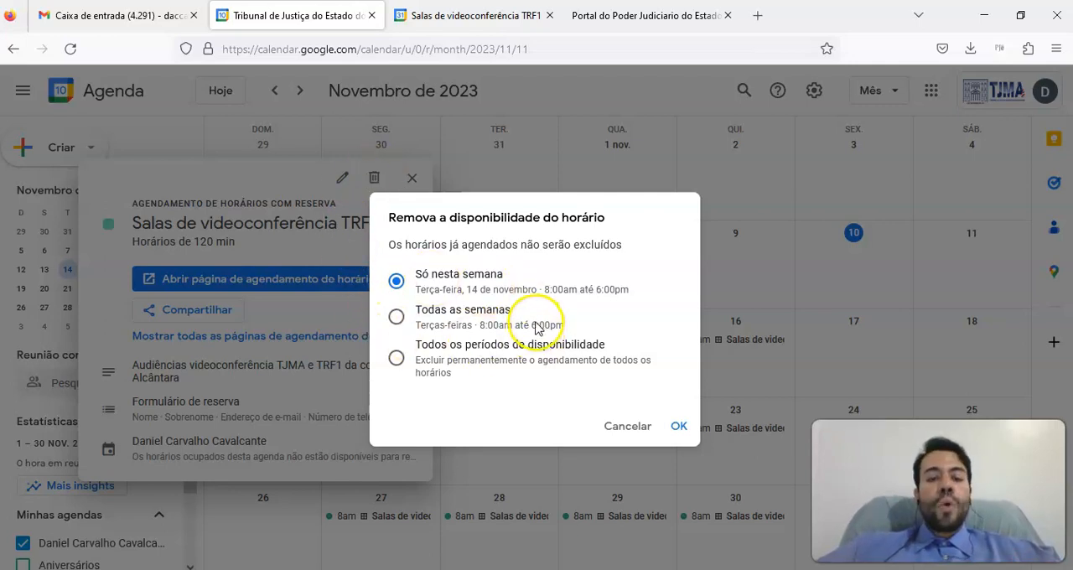
pyautogui.click(396, 358)
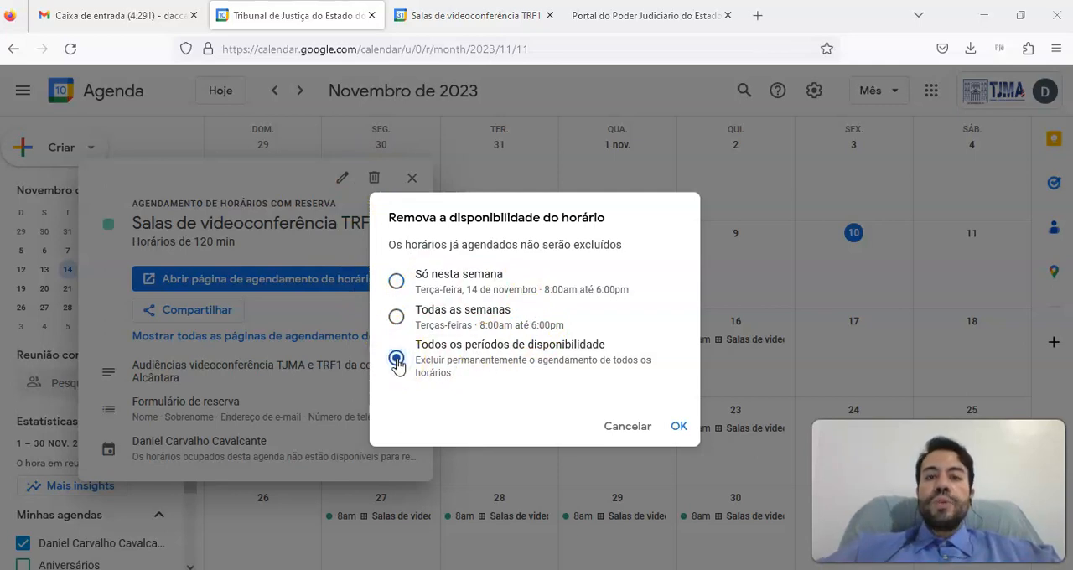
pyautogui.click(678, 426)
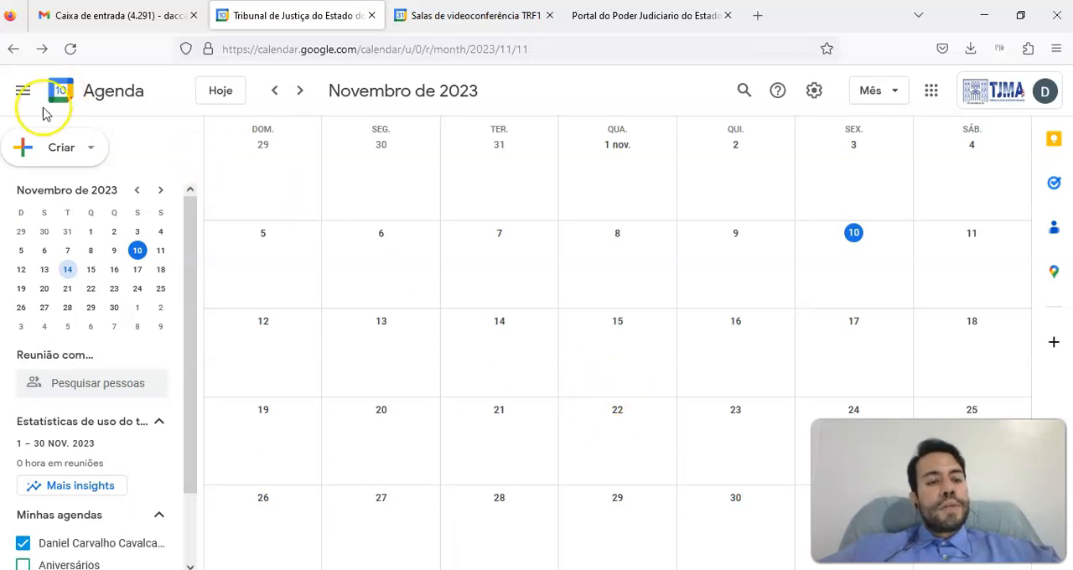
pyautogui.click(70, 147)
pyautogui.click(125, 144)
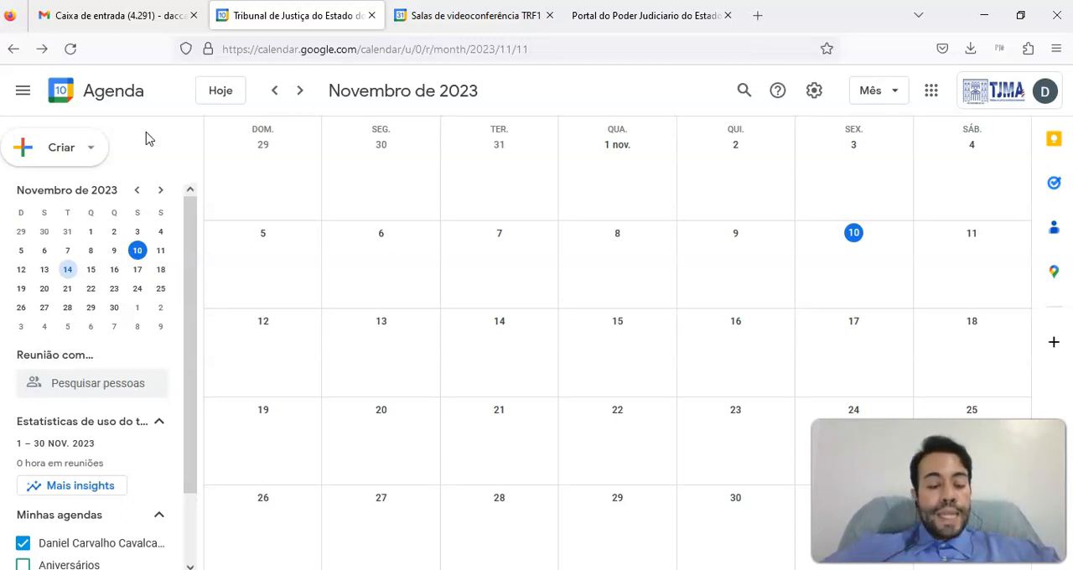
pyautogui.hotkey('alt', 'Tab')
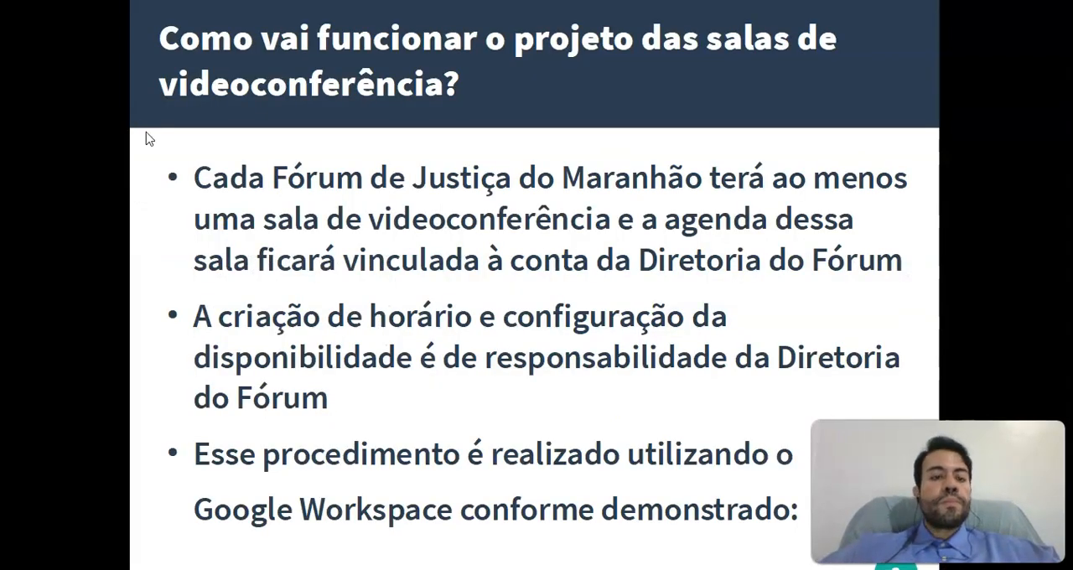
pyautogui.press('Right')
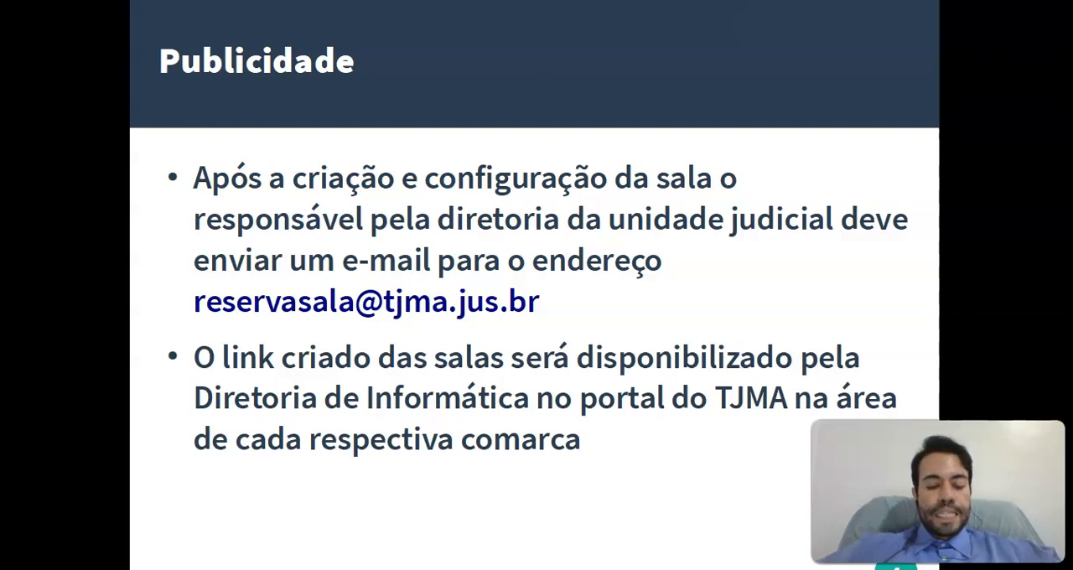
pyautogui.hotkey('alt', 'Tab')
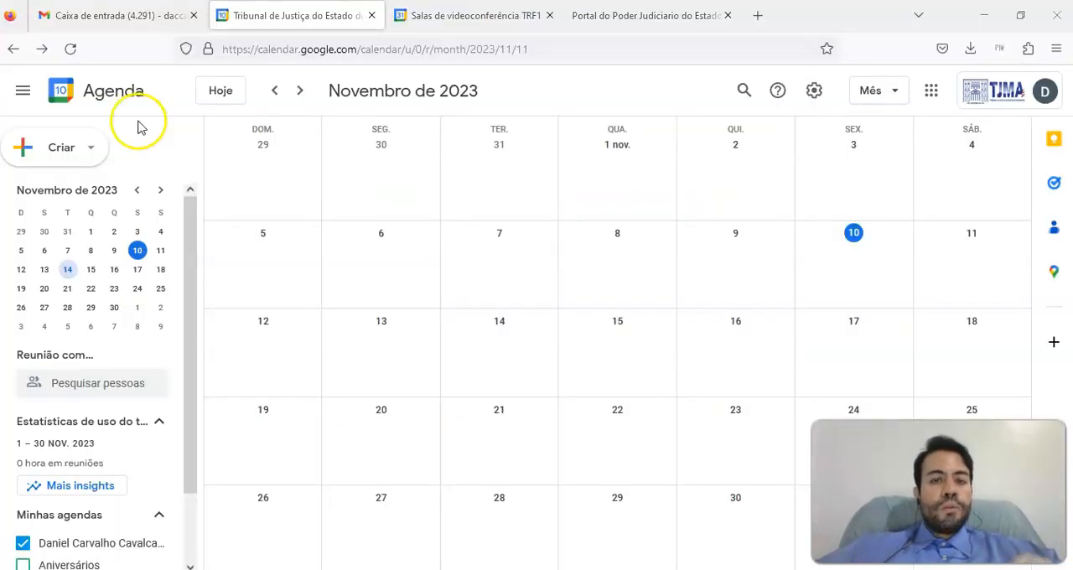
# Create an appointment schedule titled "Salas de videoconferência" and save it with the default duration, availability and booking settings
pyautogui.click(80, 151)
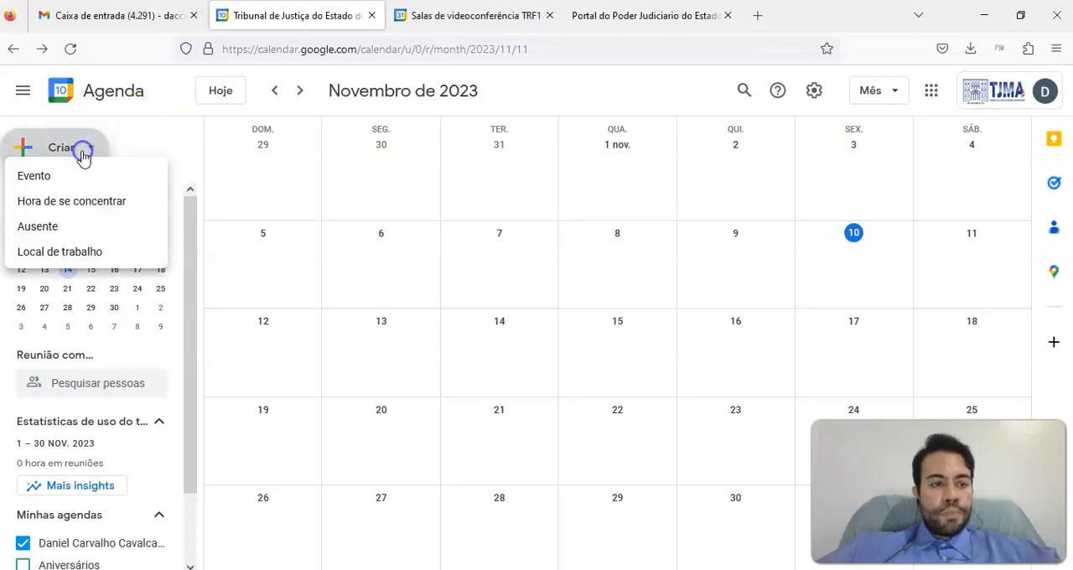
pyautogui.click(53, 323)
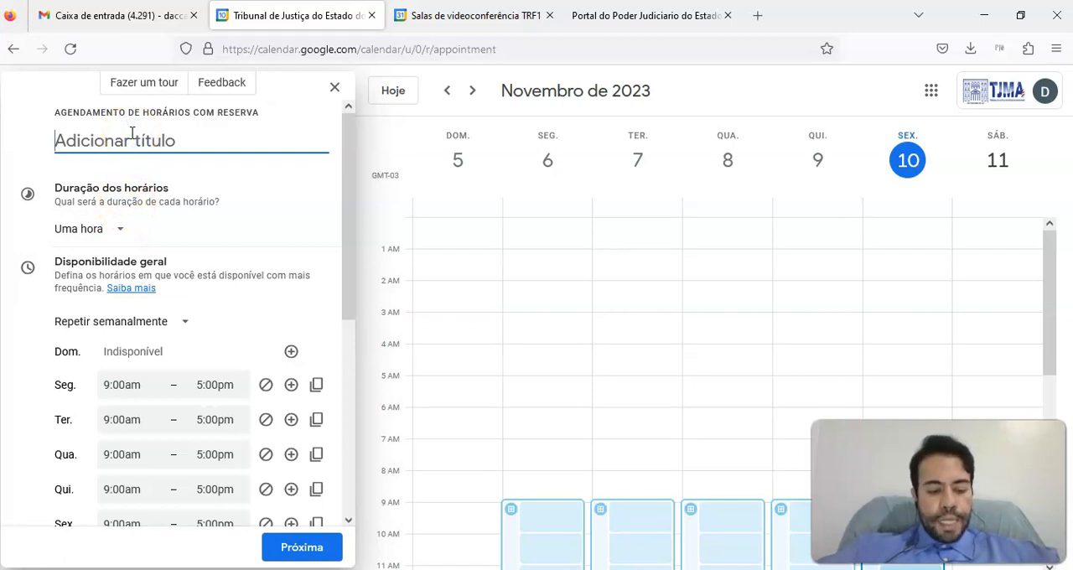
pyautogui.write('Salas d')
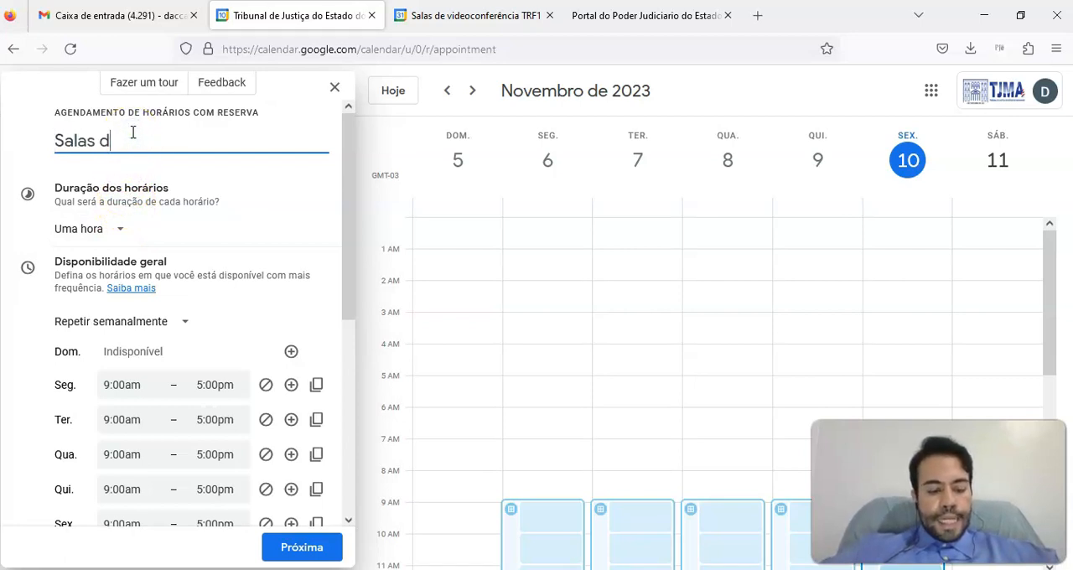
pyautogui.write('e videocon')
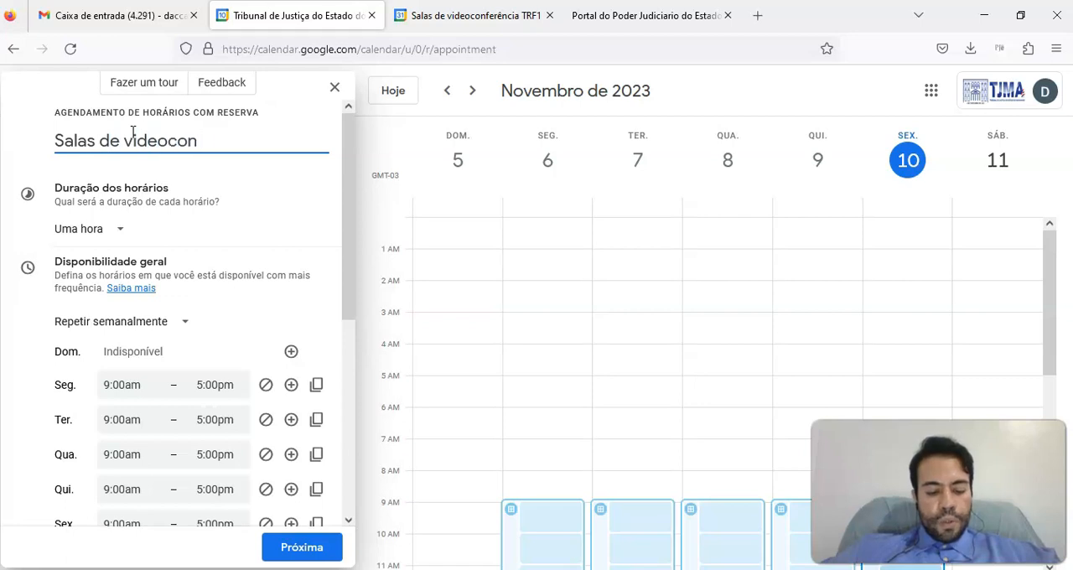
pyautogui.write('ferência')
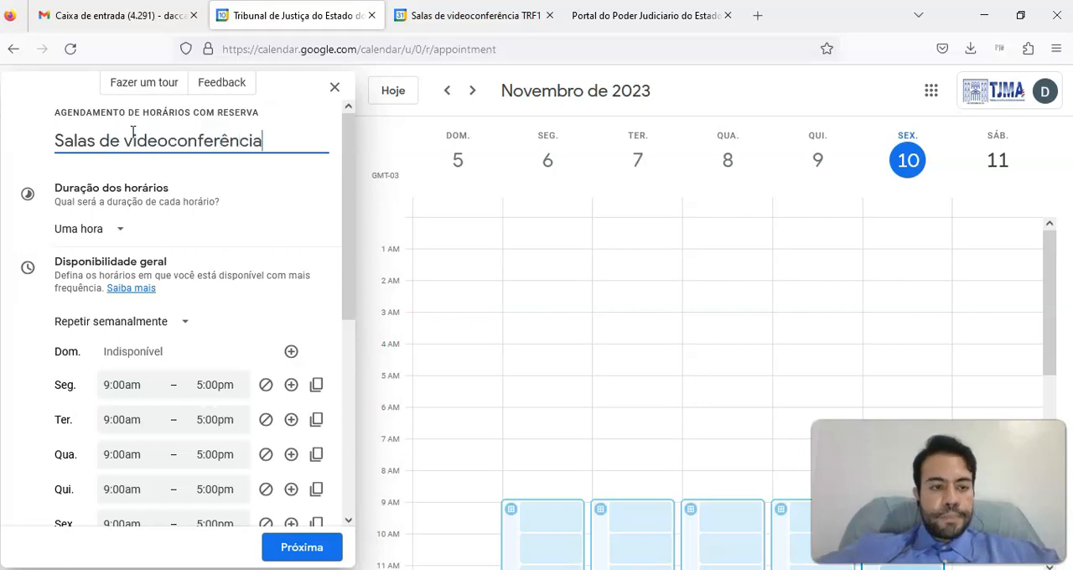
pyautogui.moveTo(347, 143); pyautogui.dragTo(335, 388)
pyautogui.click(306, 545)
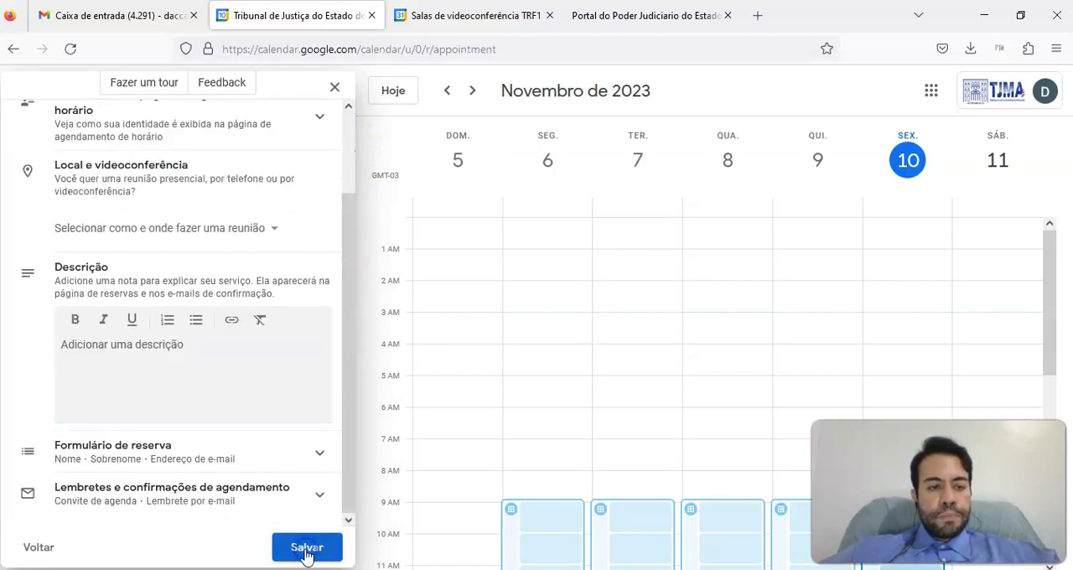
pyautogui.click(308, 548)
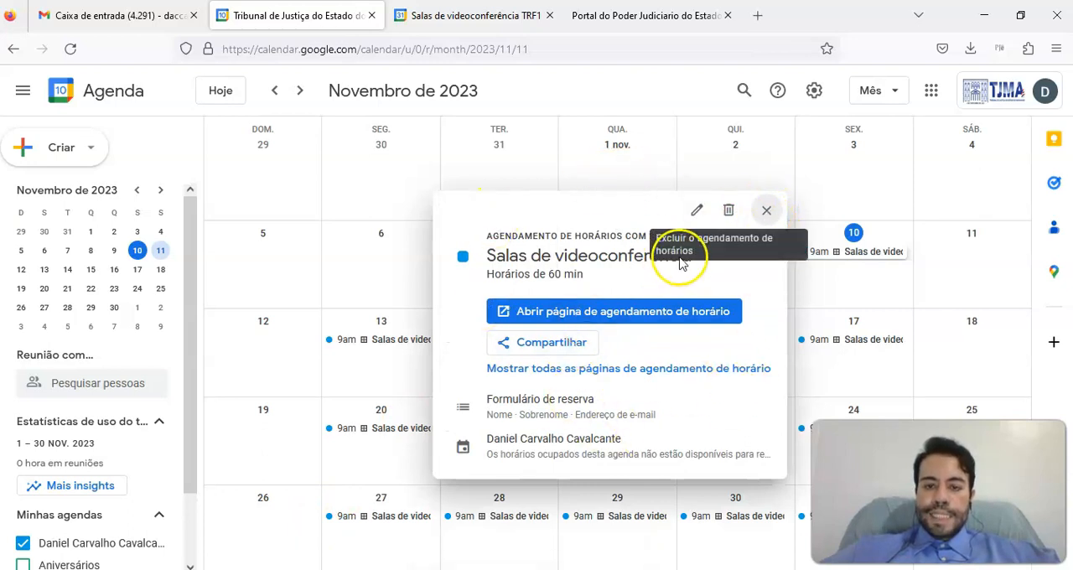
# Copy the booking page sharing link for all appointment schedules and close the sharing options
pyautogui.click(560, 349)
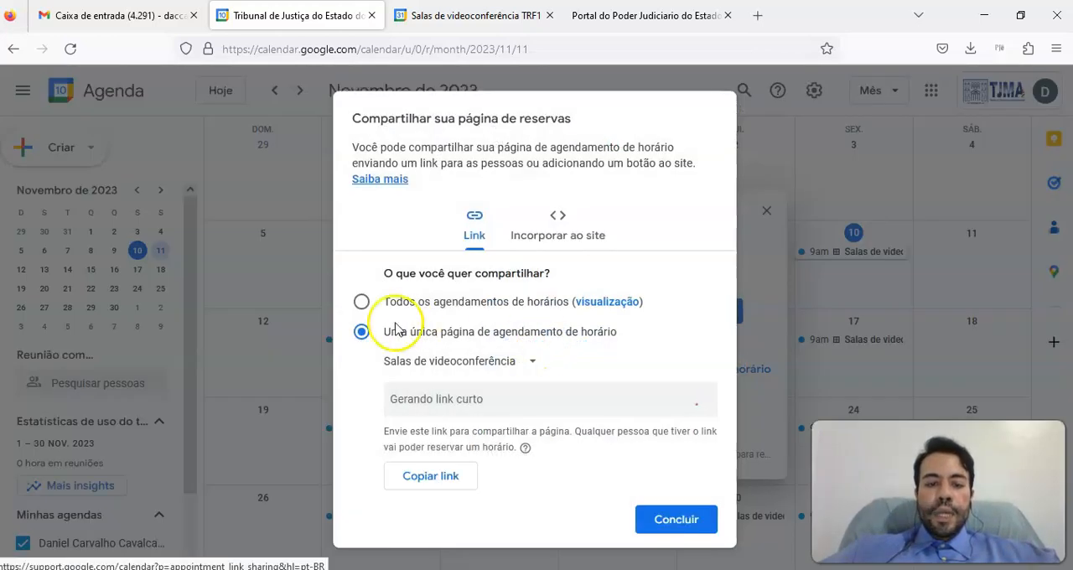
pyautogui.click(363, 301)
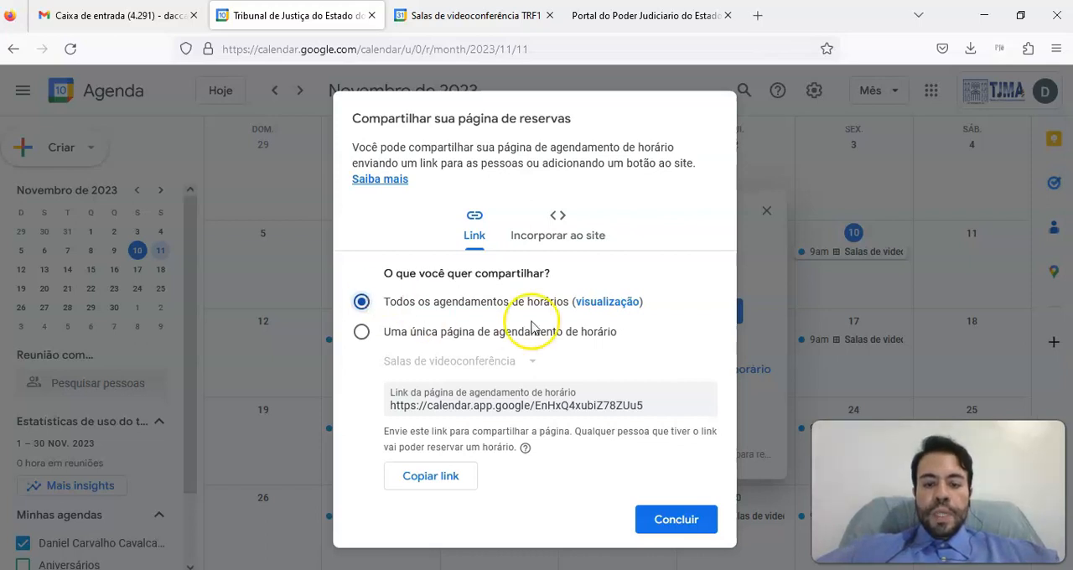
pyautogui.click(431, 477)
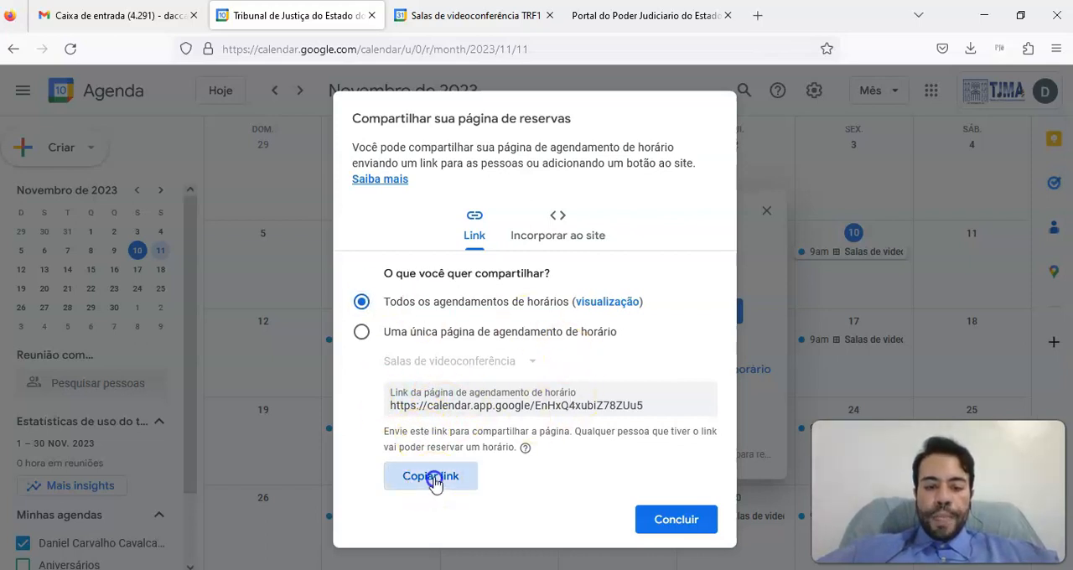
pyautogui.click(674, 522)
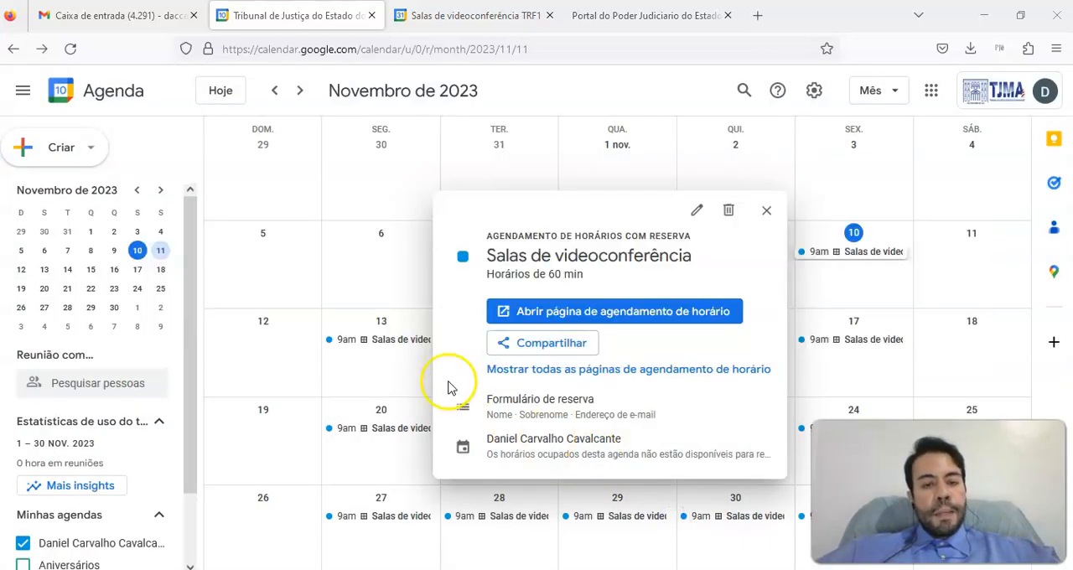
pyautogui.hotkey('alt', 'Tab')
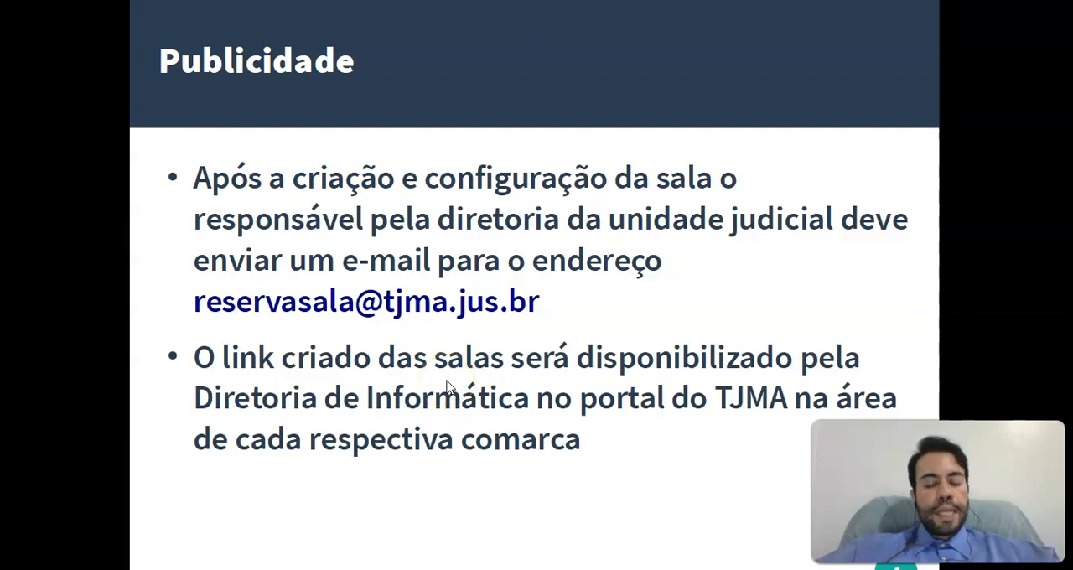
pyautogui.hotkey('alt', 'Tab')
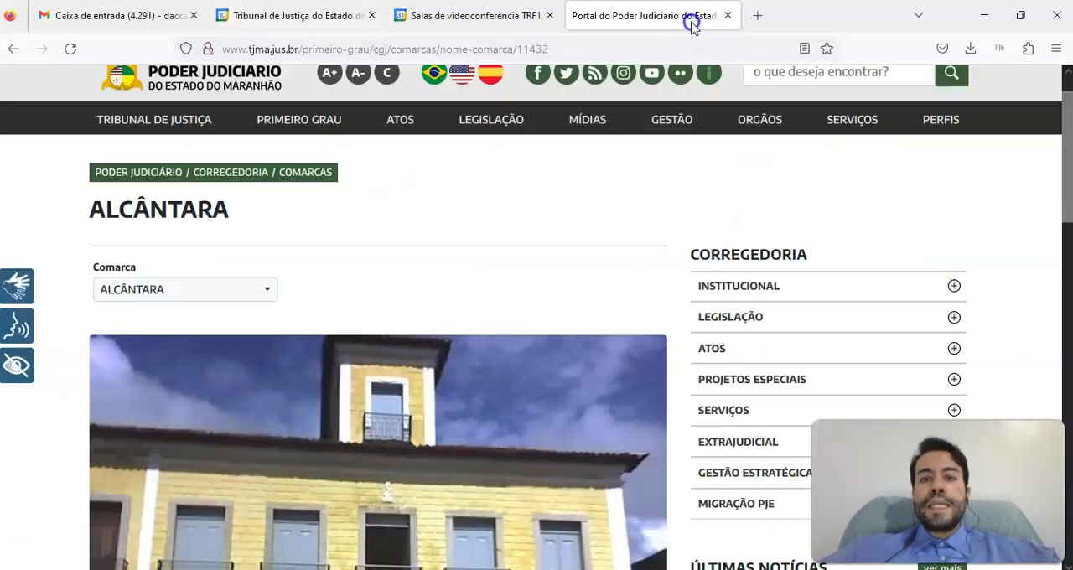
# Switch to the Poder Judiciário do Maranhão portal and examine the Alcântara district page down to its "Varas" section
pyautogui.click(694, 32)
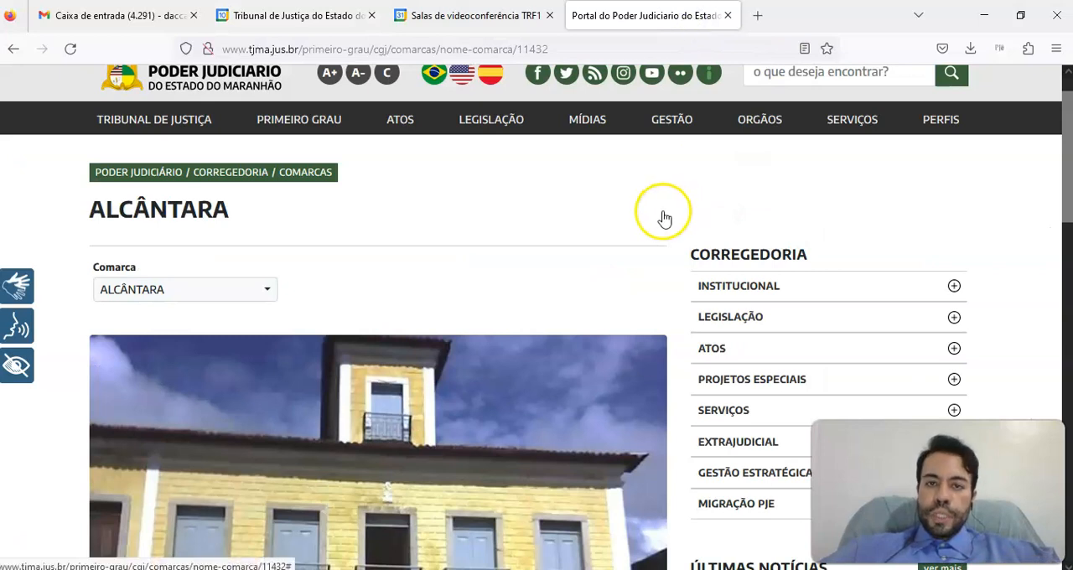
pyautogui.moveTo(659, 226)
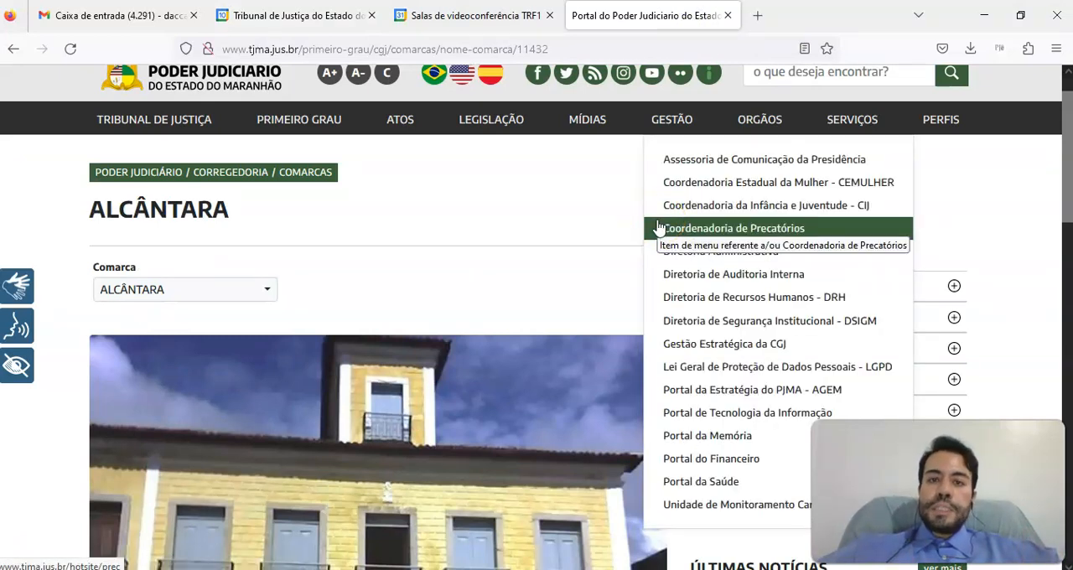
pyautogui.click(632, 233)
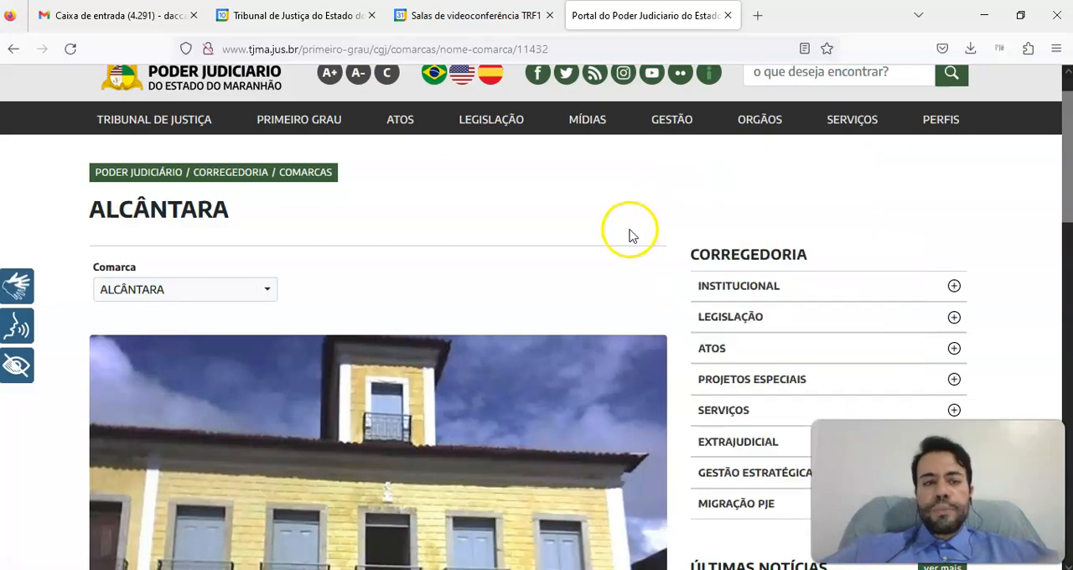
pyautogui.moveTo(1071, 159); pyautogui.dragTo(1065, 357)
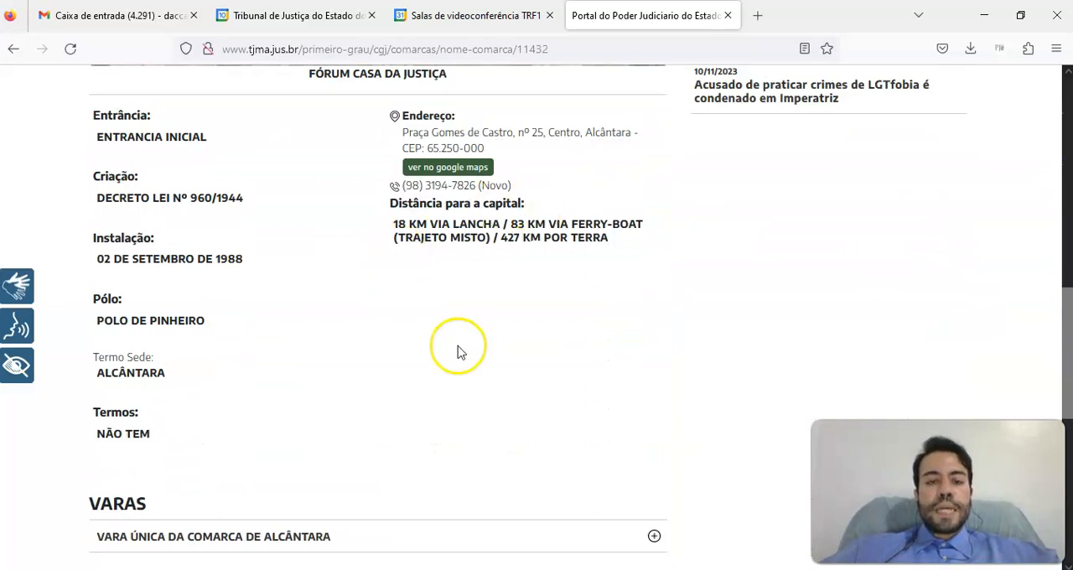